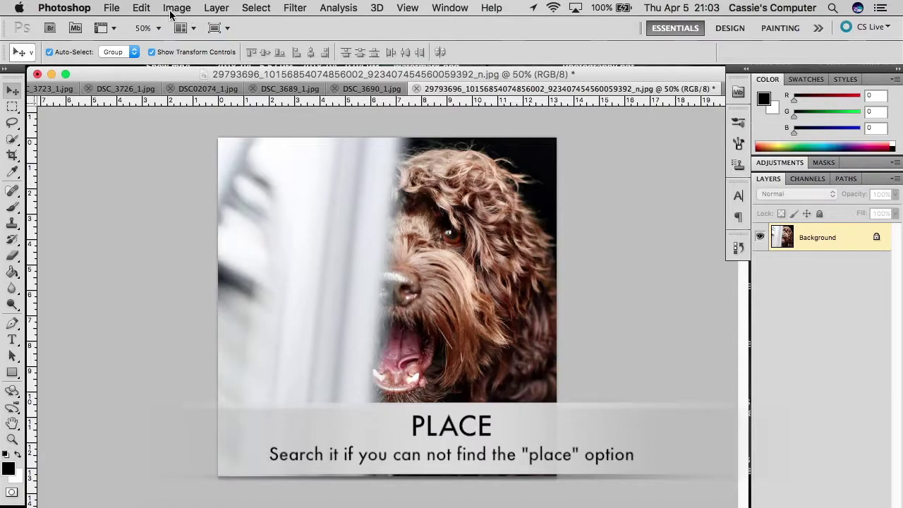
Step: Place Mak Photography - Black.png from the MakPhotography folder onto the dog photo and commit the placement
click(114, 9)
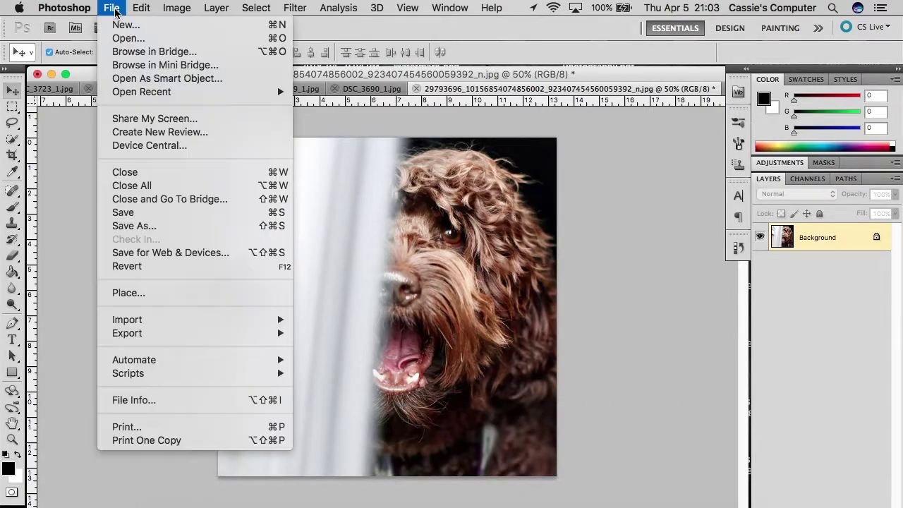
click(131, 295)
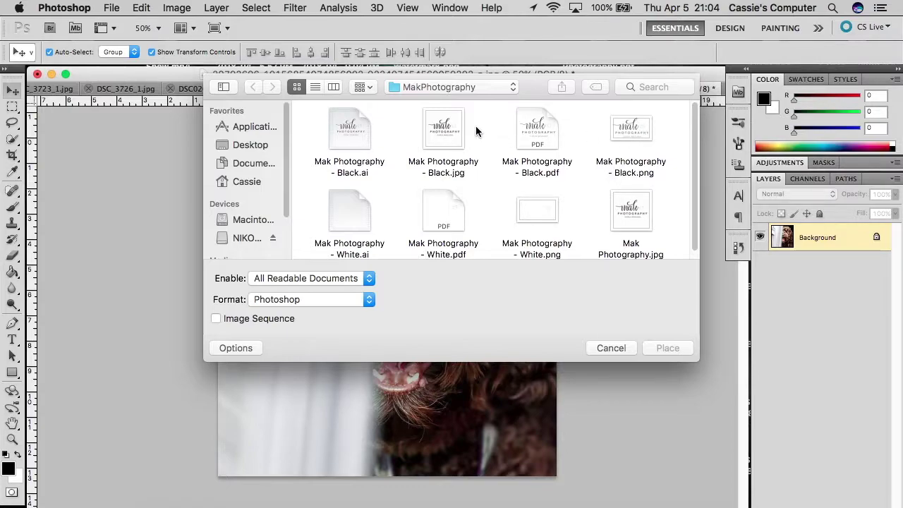
click(640, 129)
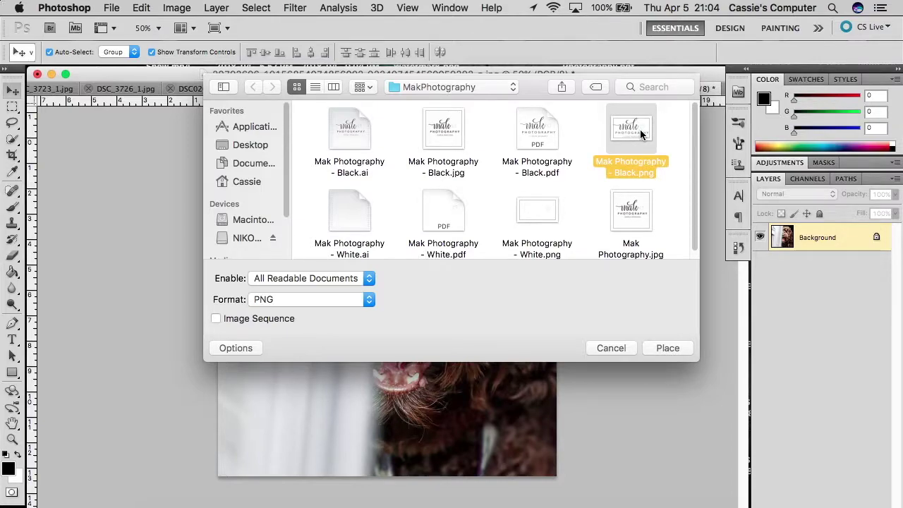
double_click(640, 129)
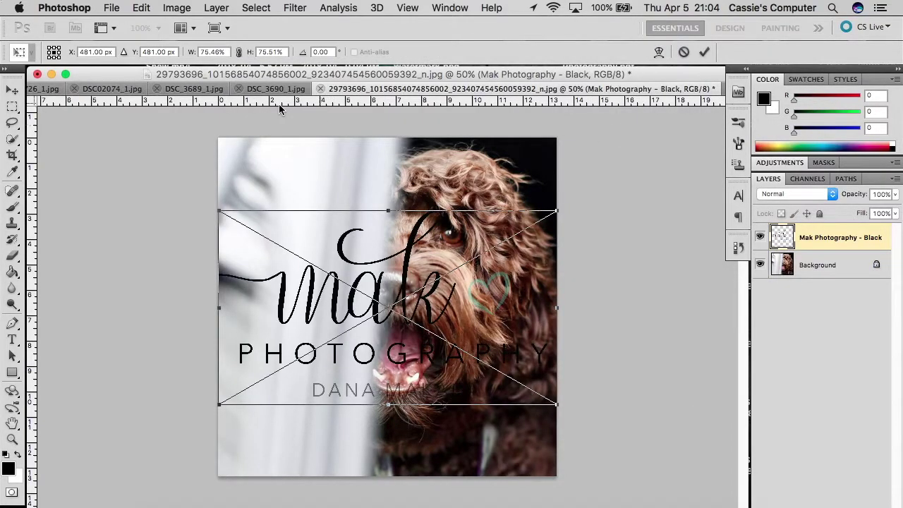
key(Return)
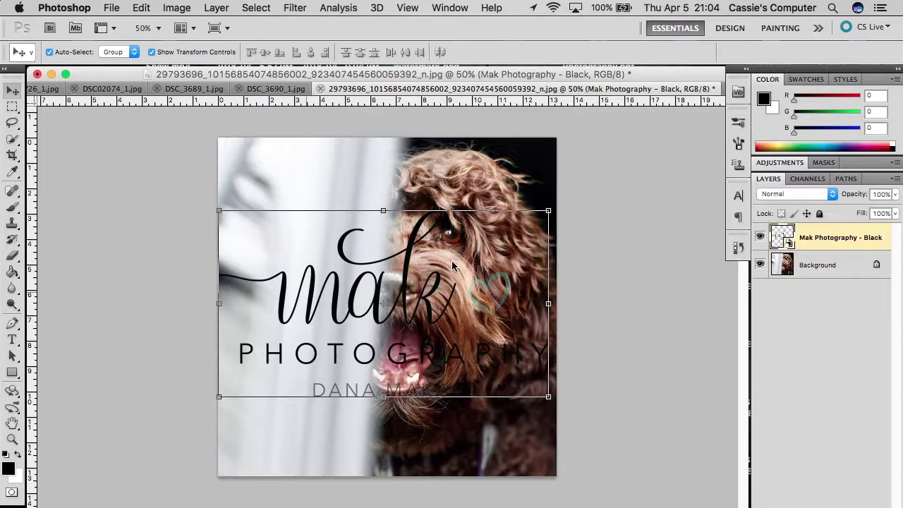
Step: With transform controls shown, shrink the black logo proportionally to about 31% and move it to the photo's lower-left corner
click(151, 53)
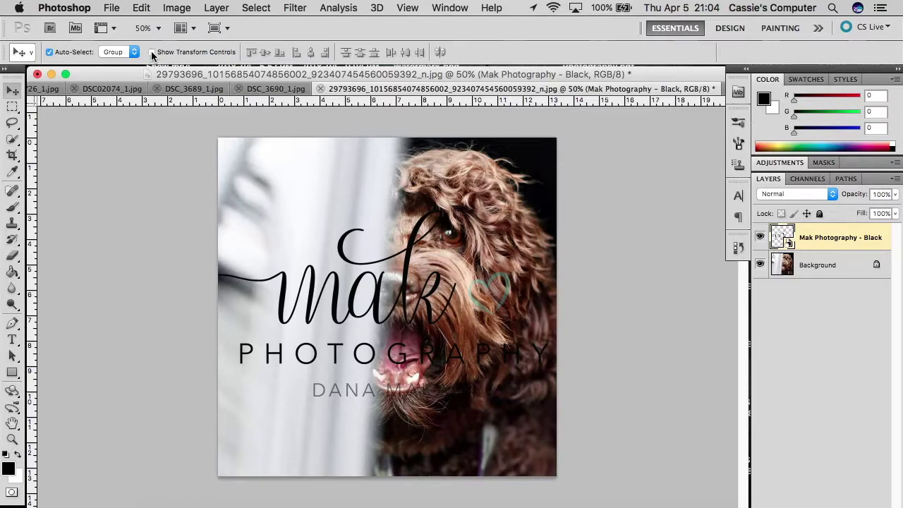
click(151, 53)
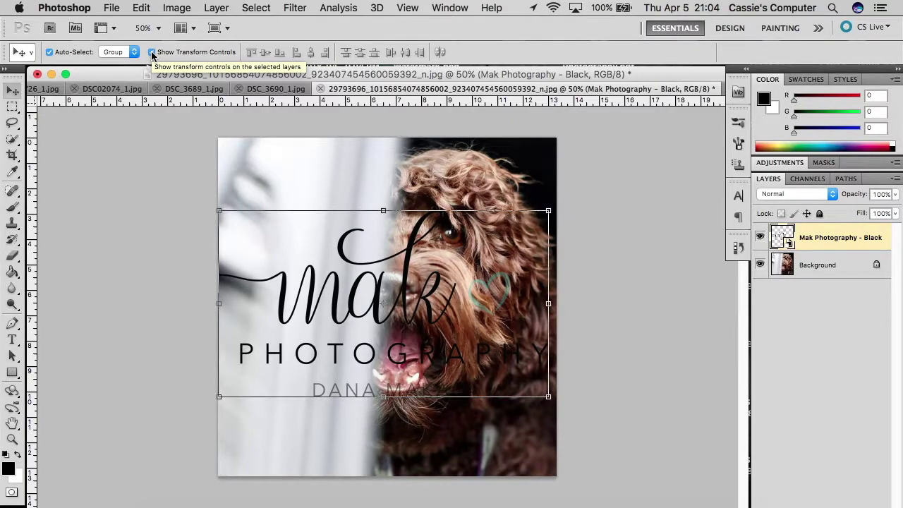
click(549, 210)
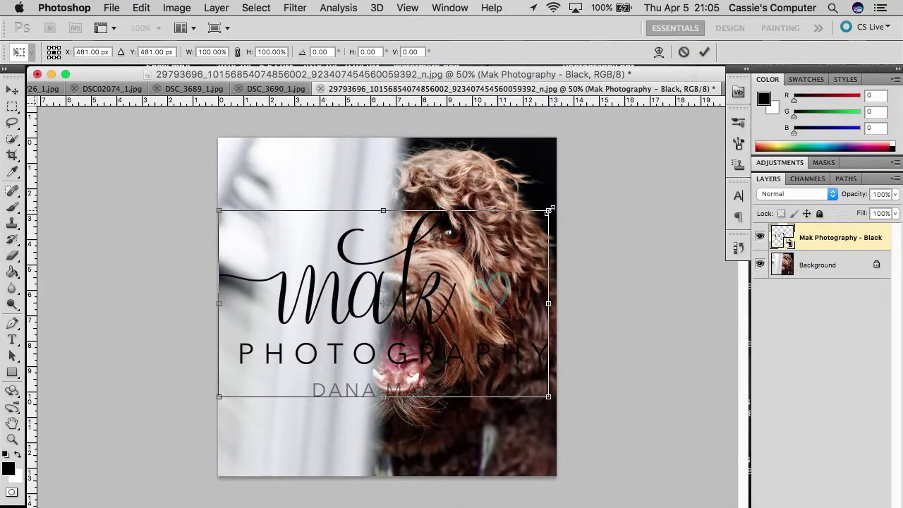
drag(550, 211, 323, 345)
drag(282, 380, 292, 436)
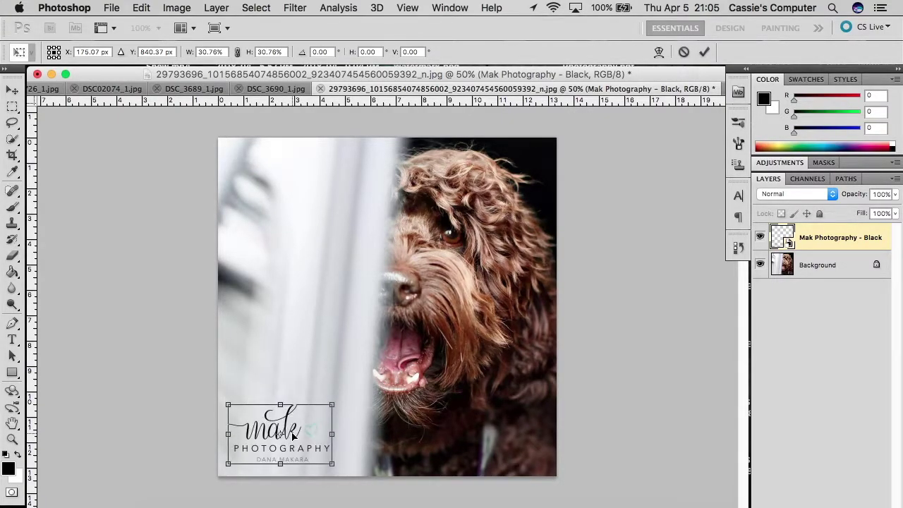
Step: Rescale the black logo proportionally to about 36%, apply it, and move the logo to the photo's dark lower-right corner
drag(314, 409, 540, 272)
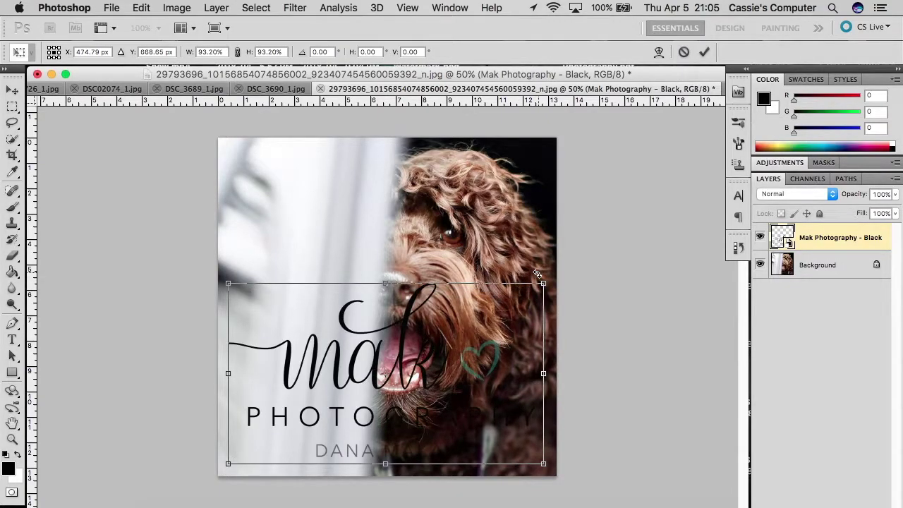
drag(543, 284, 347, 392)
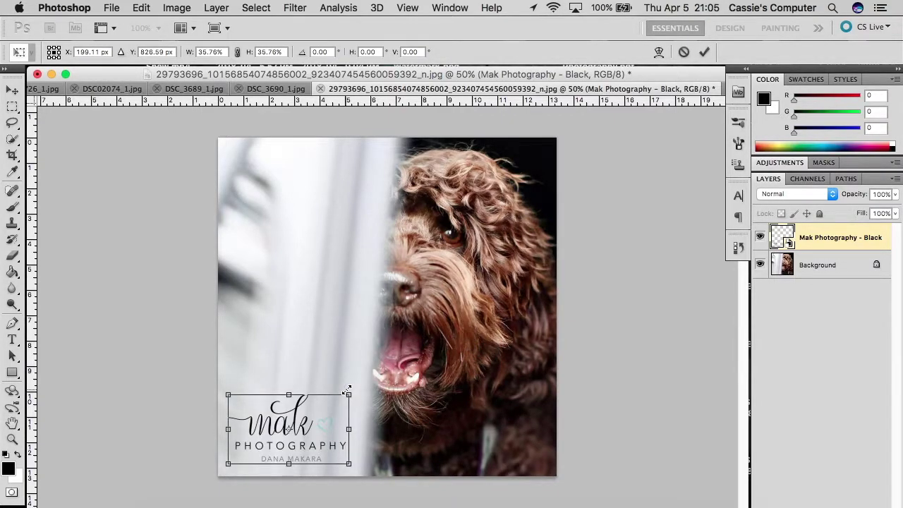
key(Return)
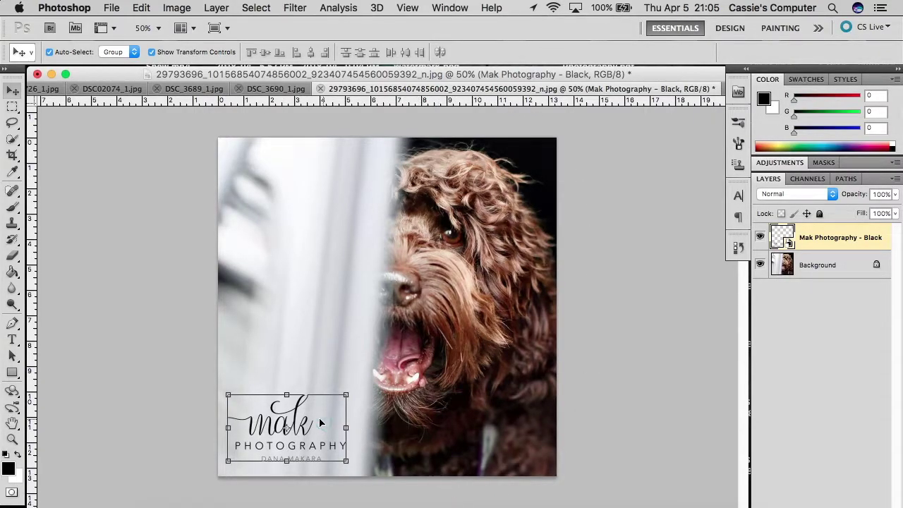
click(299, 416)
drag(297, 407, 505, 420)
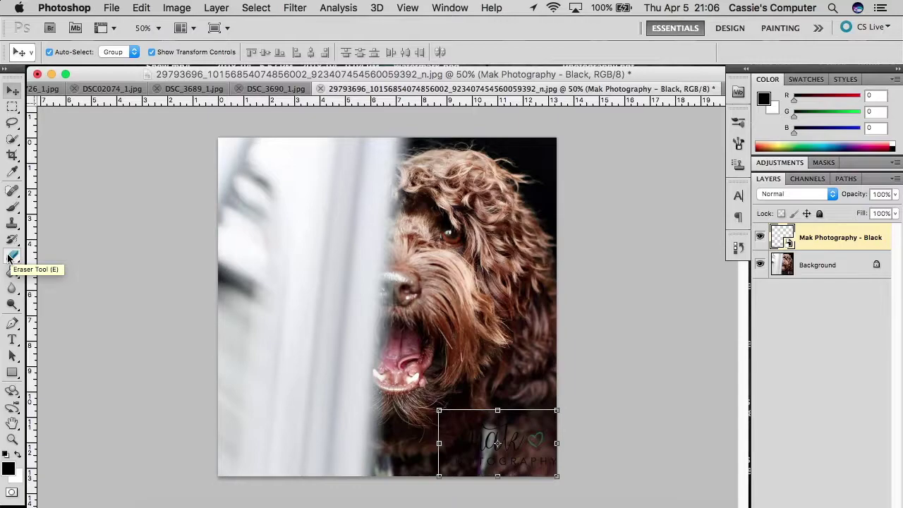
click(438, 412)
drag(209, 165, 209, 169)
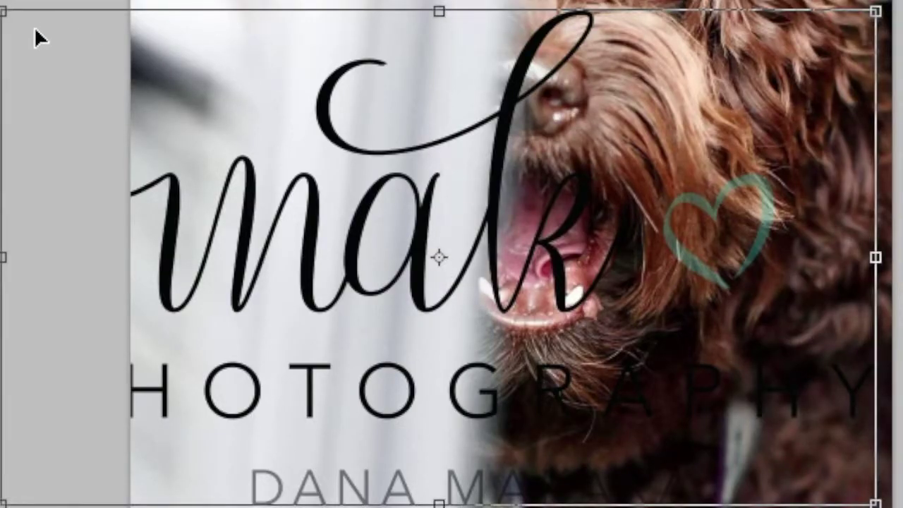
key(Escape)
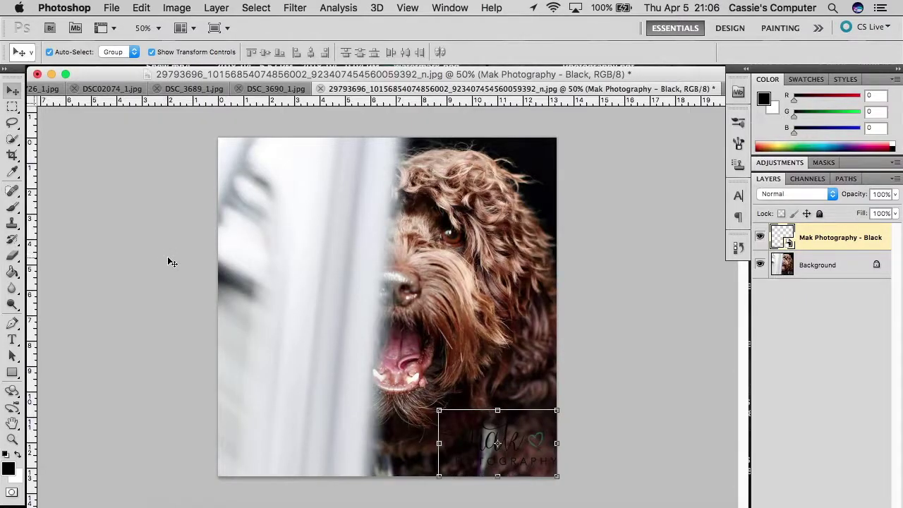
Step: Rasterize the black logo's smart object and invert its colors
click(12, 256)
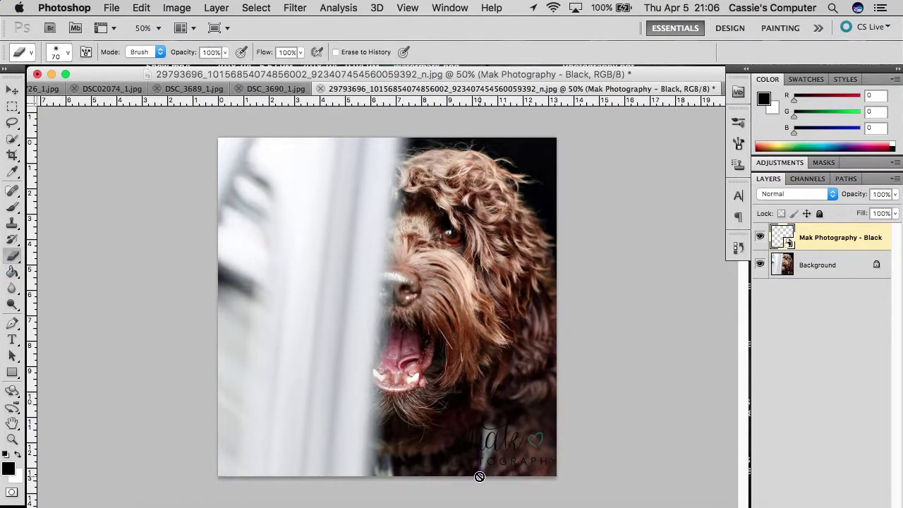
click(506, 448)
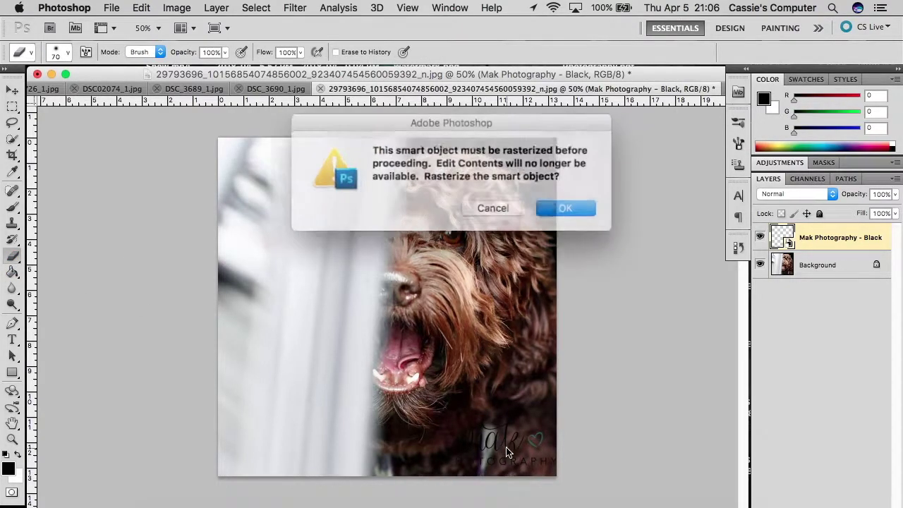
key(Return)
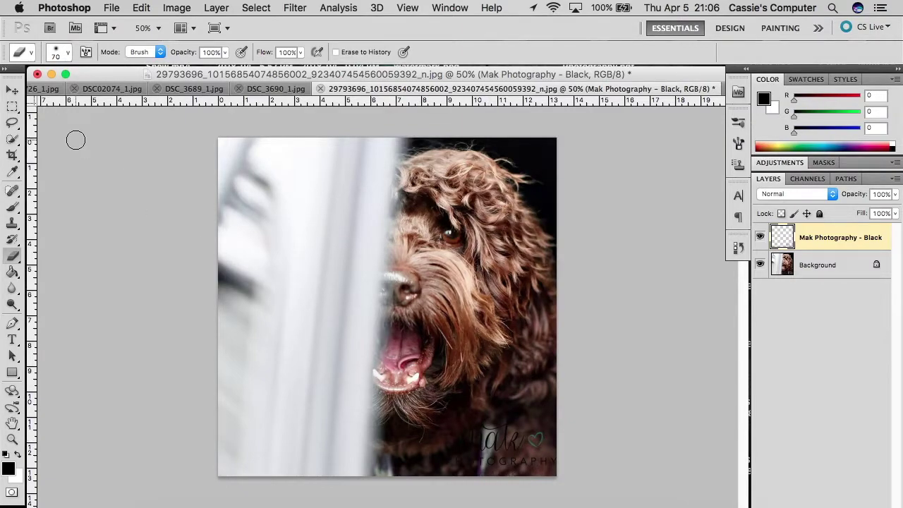
click(12, 91)
drag(438, 410, 127, 157)
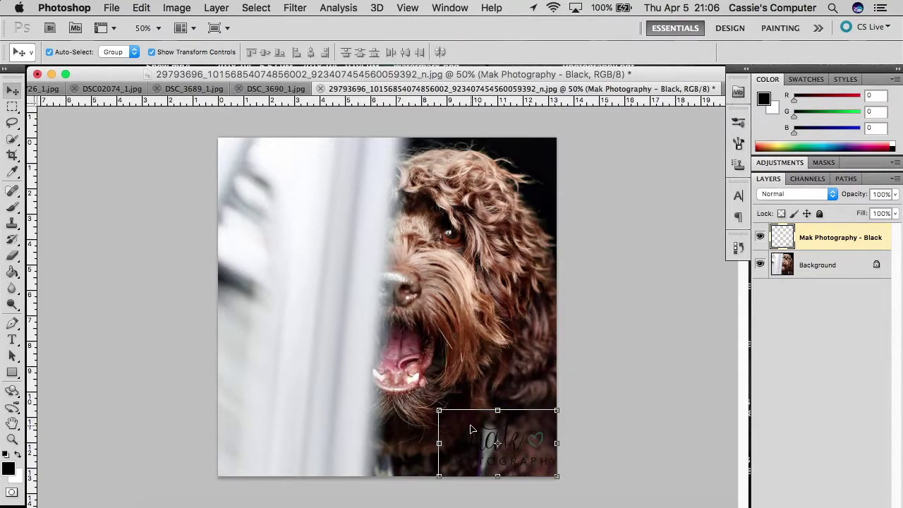
key(super+i)
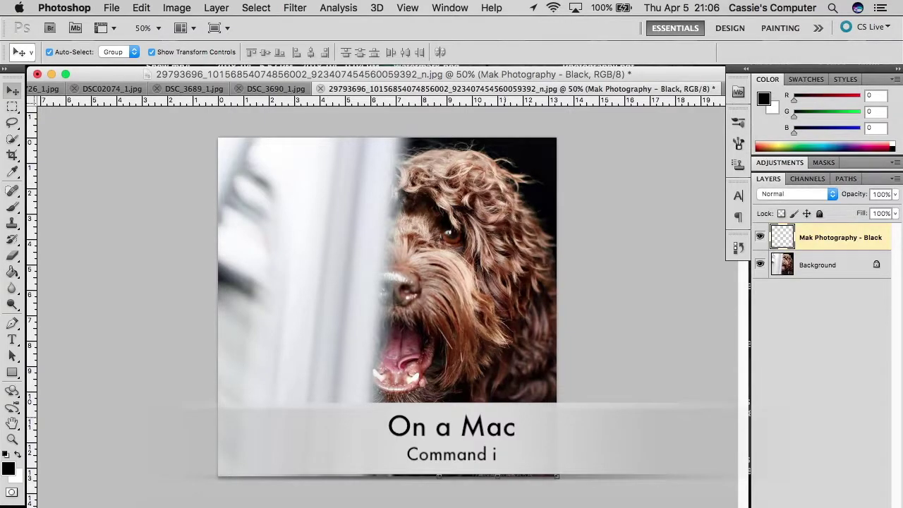
Step: Nudge the inverted logo slightly up and inward from the photo's lower-right edges
key(Up)
key(Up)
key(Up)
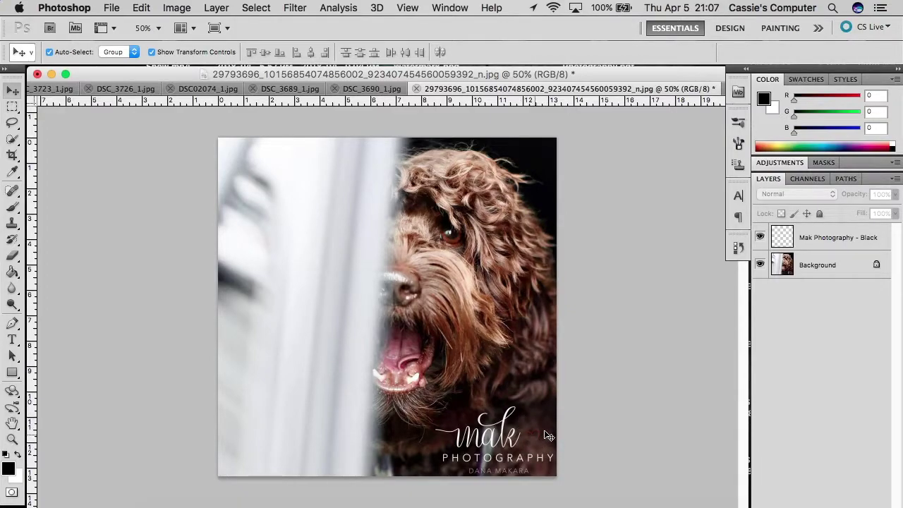
click(507, 430)
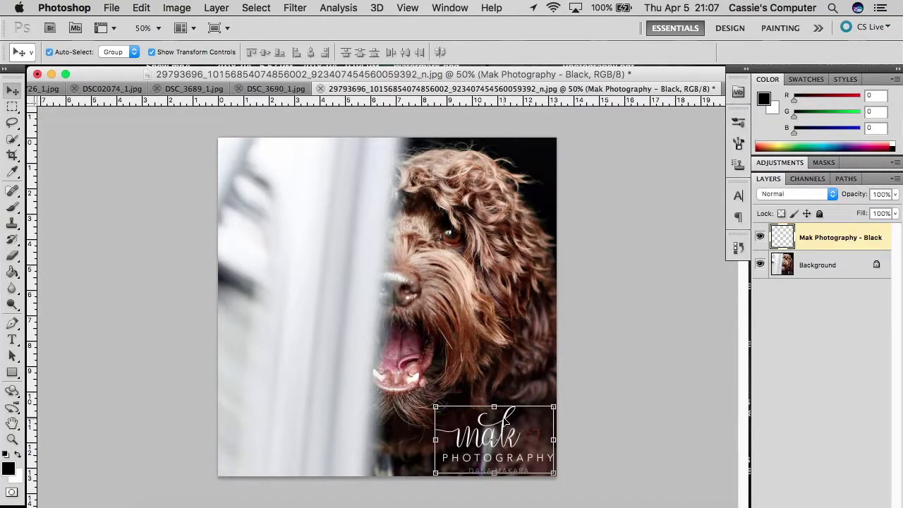
key(shift+Left)
key(shift+Up)
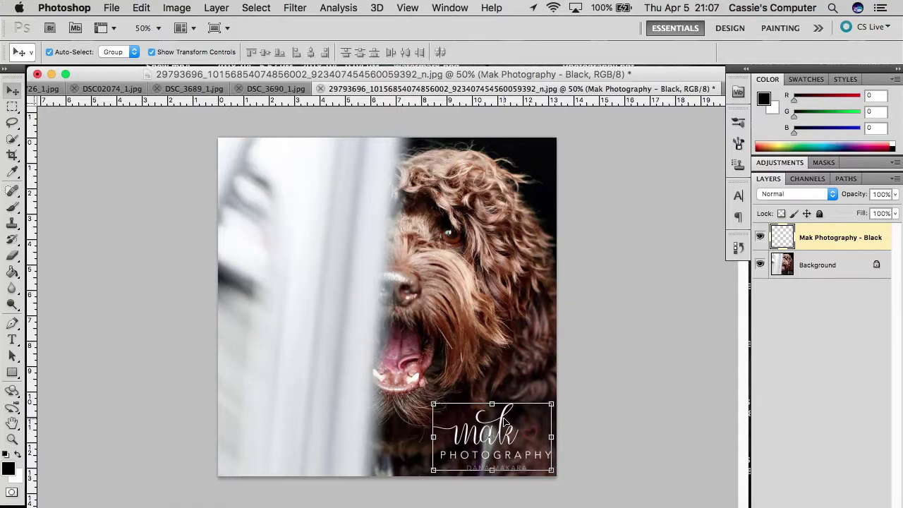
key(Left)
key(Up)
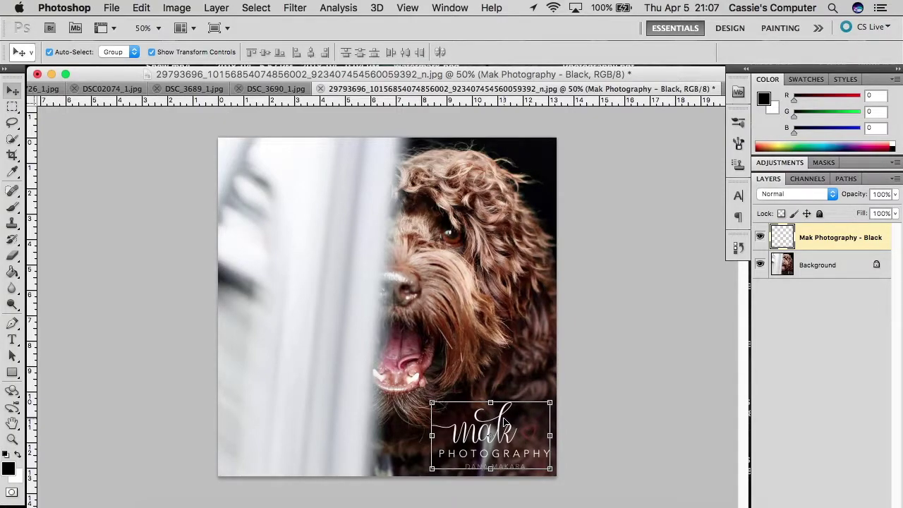
Step: Delete the Mak Photography - Black layer from the dog photo
key(Delete)
key(super+z)
key(super+z)
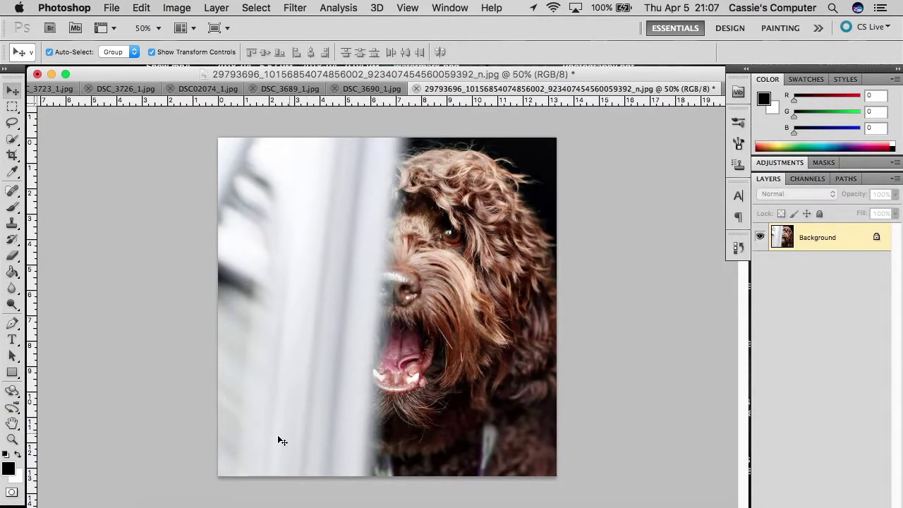
Step: Place Mak Photography - White.png onto the dog photo and commit the placement
click(180, 8)
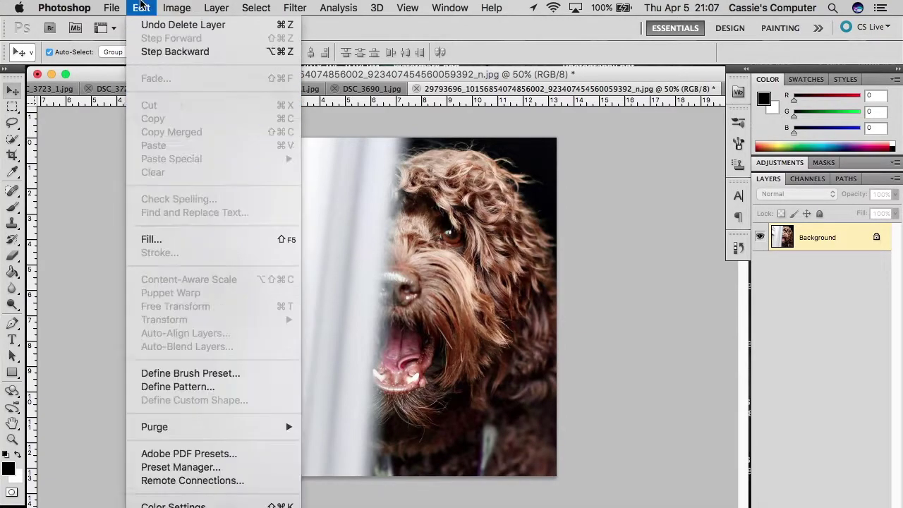
mouse_move(112, 7)
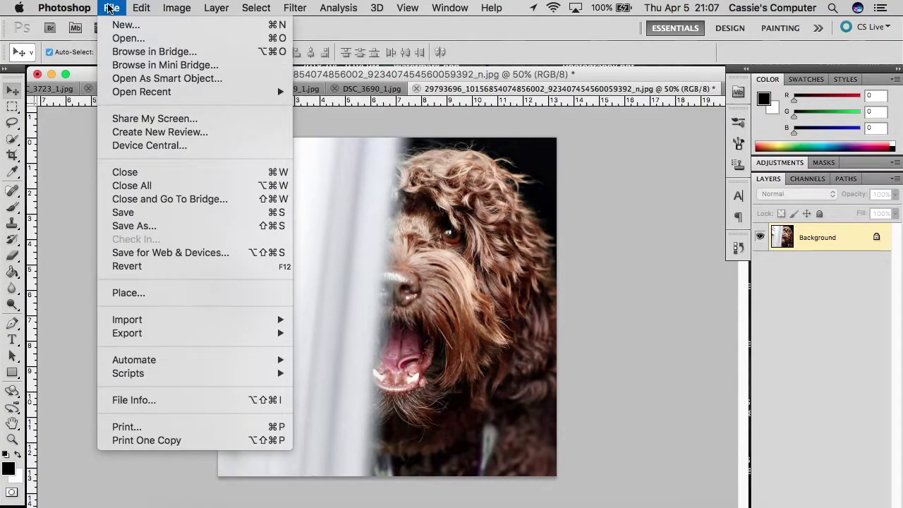
click(156, 295)
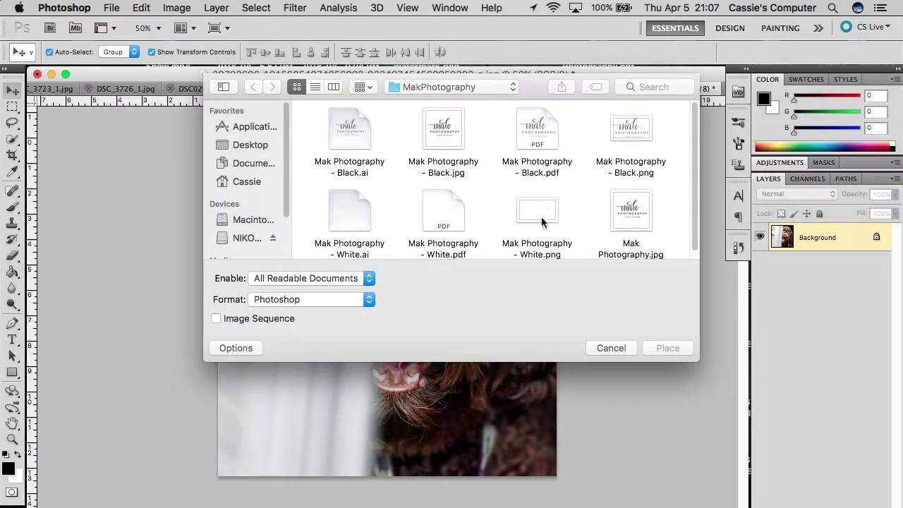
double_click(536, 216)
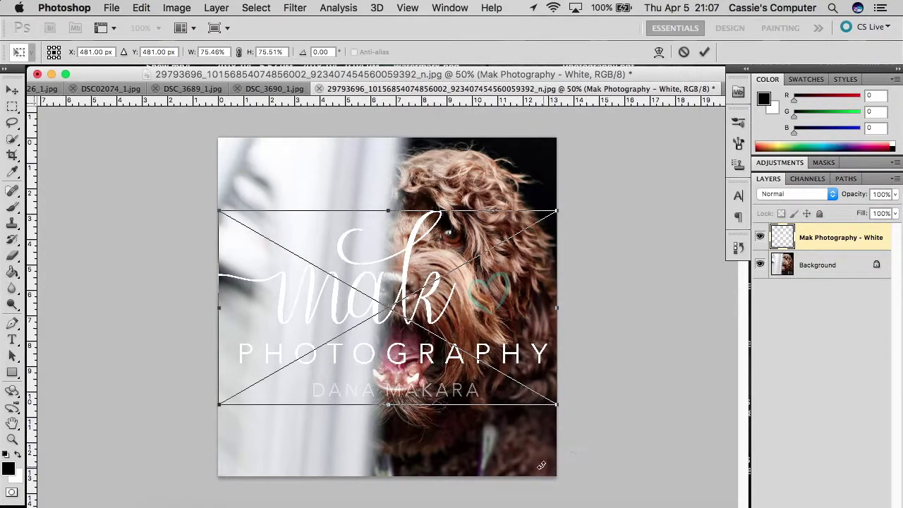
key(Return)
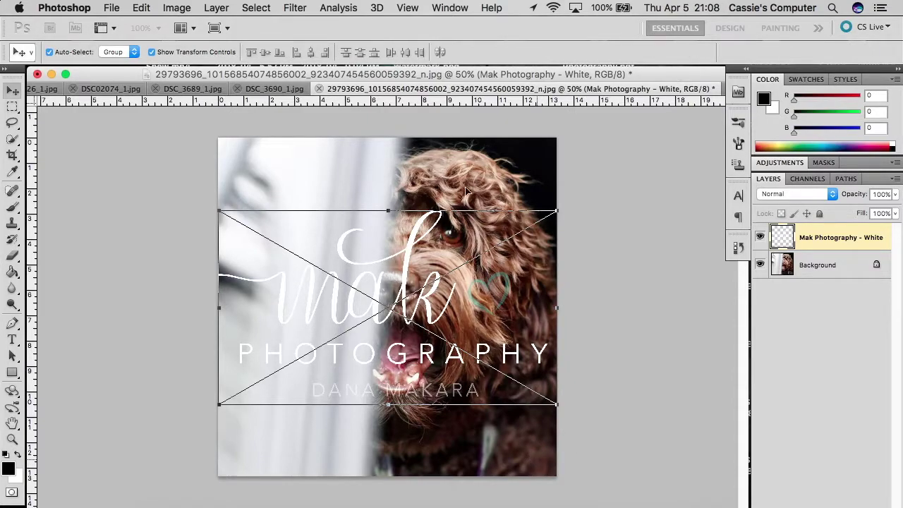
Step: Nudge the white logo slightly to the right across the photo
key(Right)
key(Right)
key(Right)
key(Right)
key(Right)
key(Right)
key(Right)
key(Right)
key(Right)
key(Right)
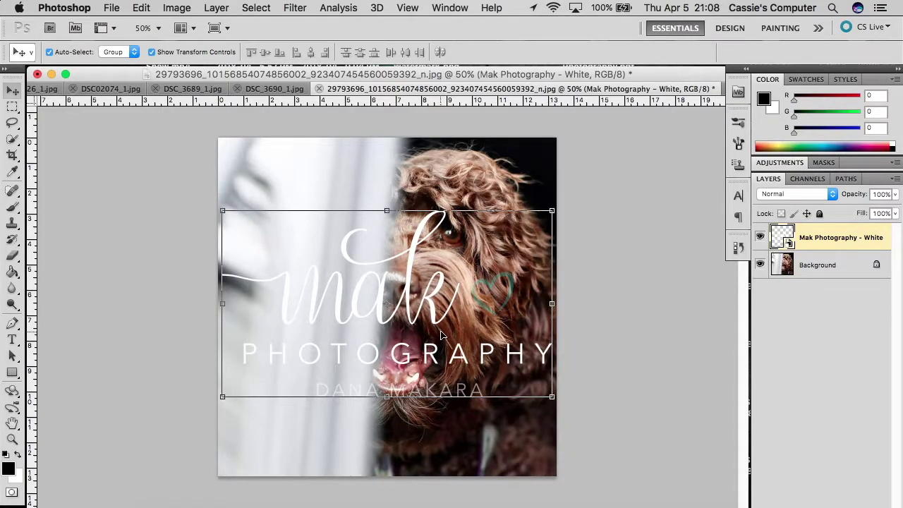
Step: Scale the white logo proportionally to about 39% and move it to the photo's dark lower-right corner
click(482, 442)
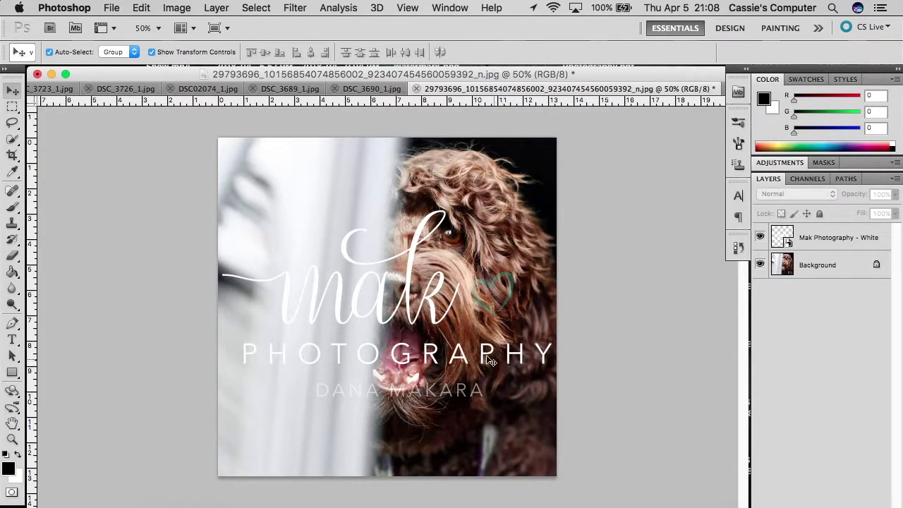
click(448, 330)
drag(552, 396, 301, 403)
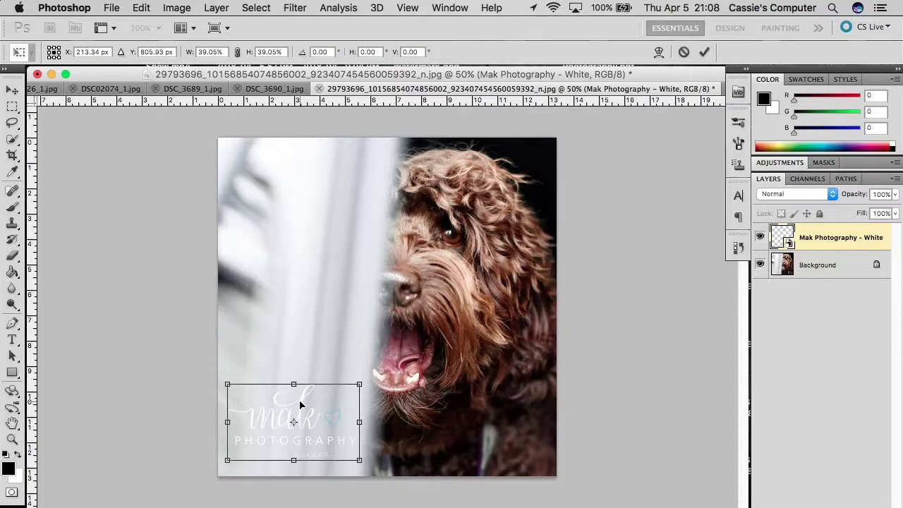
key(Return)
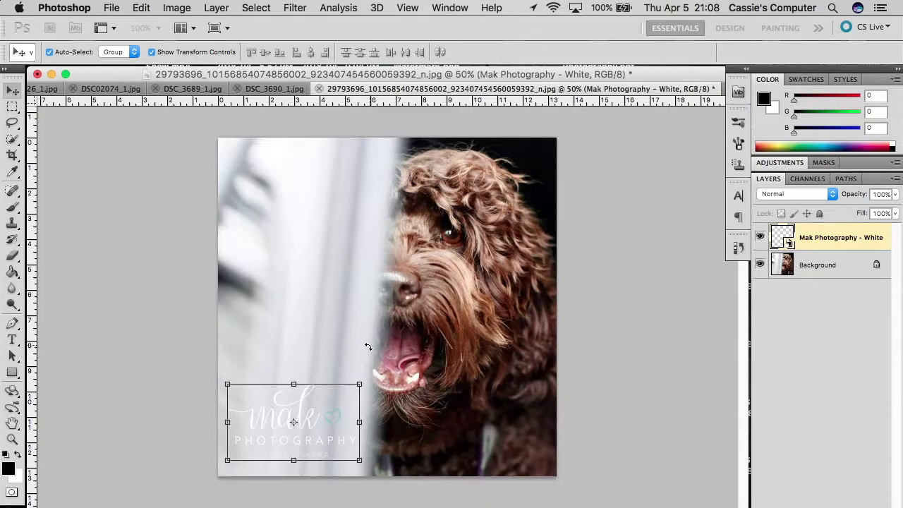
drag(297, 418, 494, 429)
key(super+t)
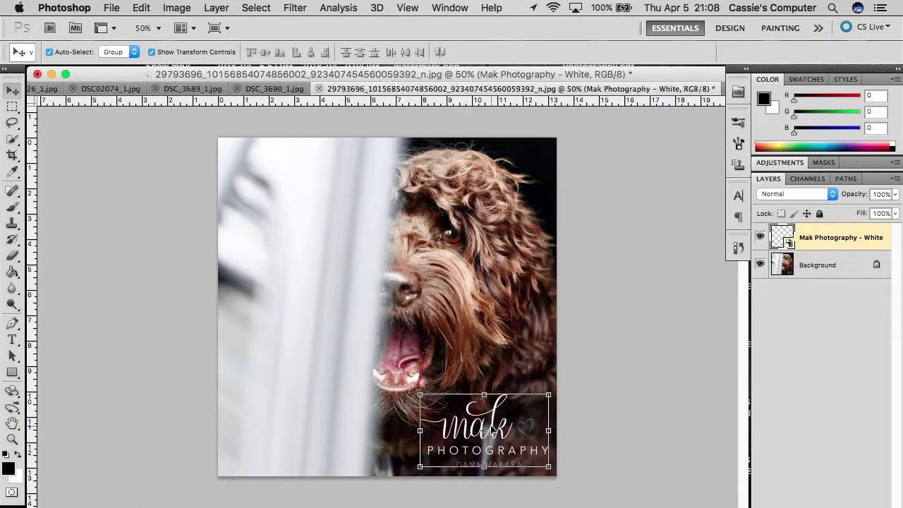
Step: Scale the white logo proportionally to about 75% within the photo's dark lower-right corner
drag(419, 395, 452, 416)
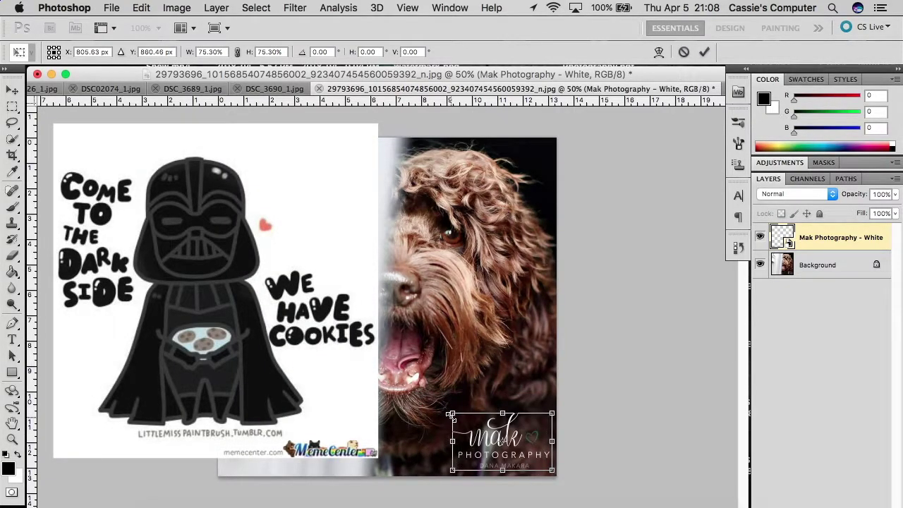
key(Return)
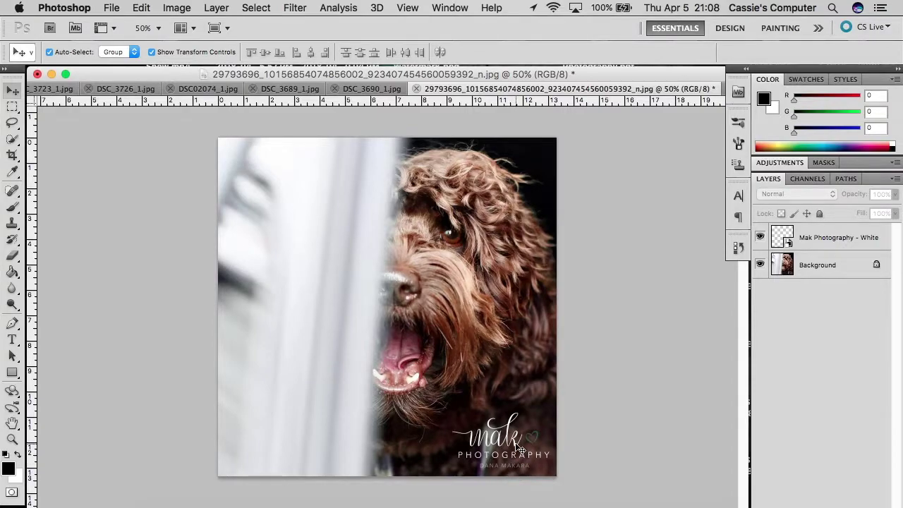
Step: Delete the Mak Photography - White layer, and place Mak Photography - Black.jpg onto the dog photo at its default size
click(814, 238)
key(BackSpace)
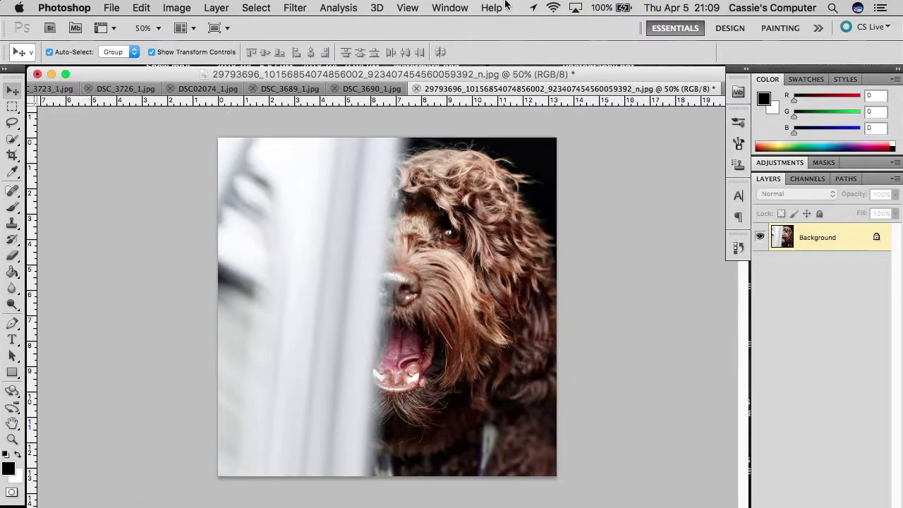
click(112, 8)
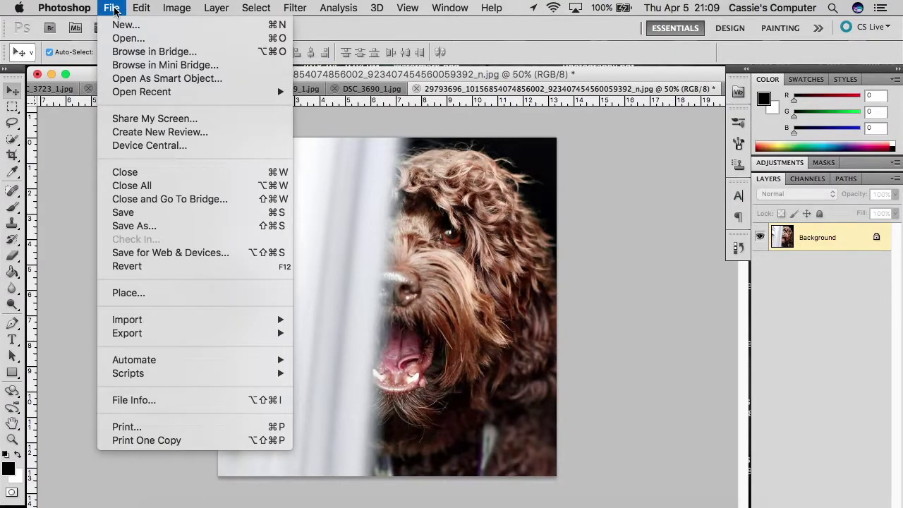
click(157, 292)
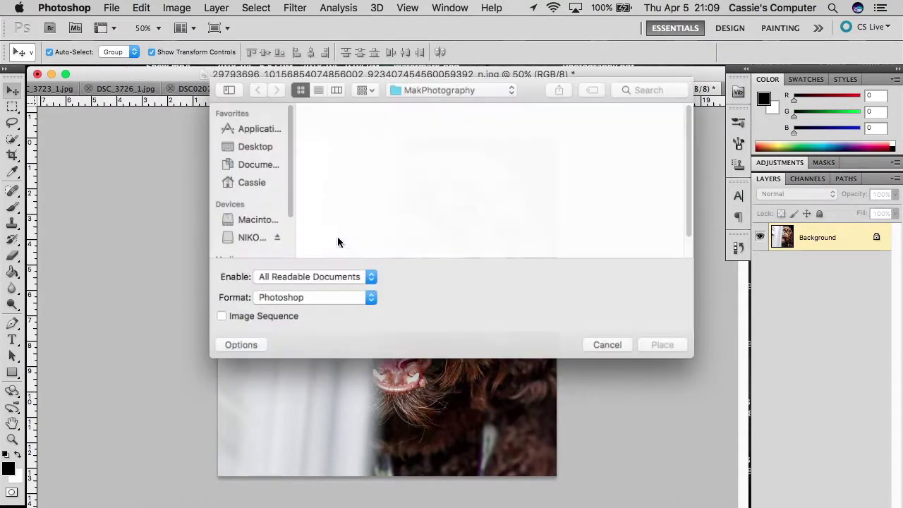
click(450, 136)
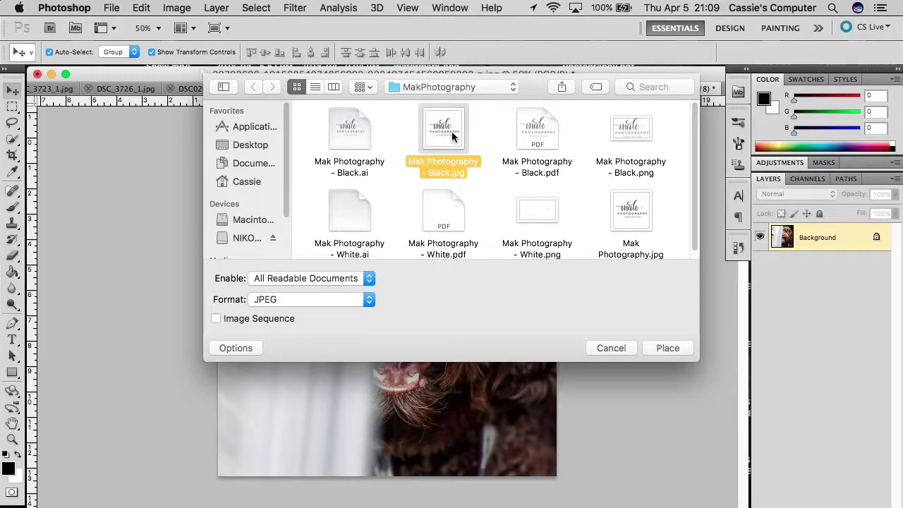
key(Return)
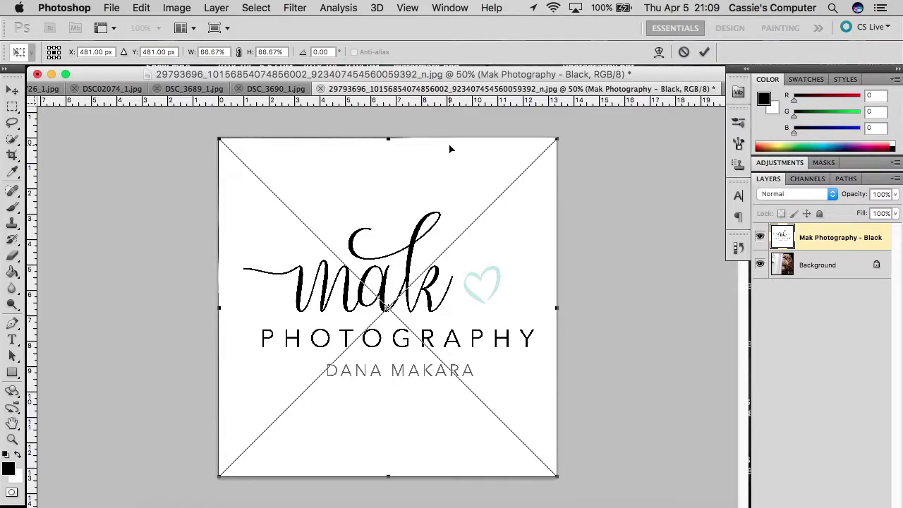
key(Return)
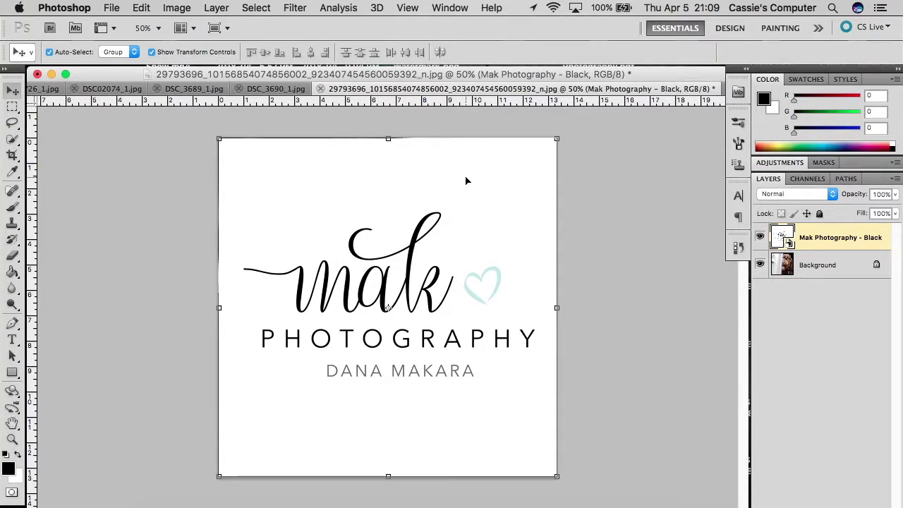
Step: Set the black logo layer's blend mode to Multiply, and try it small in the photo's lower-left corner before enlarging it to full photo size
click(789, 196)
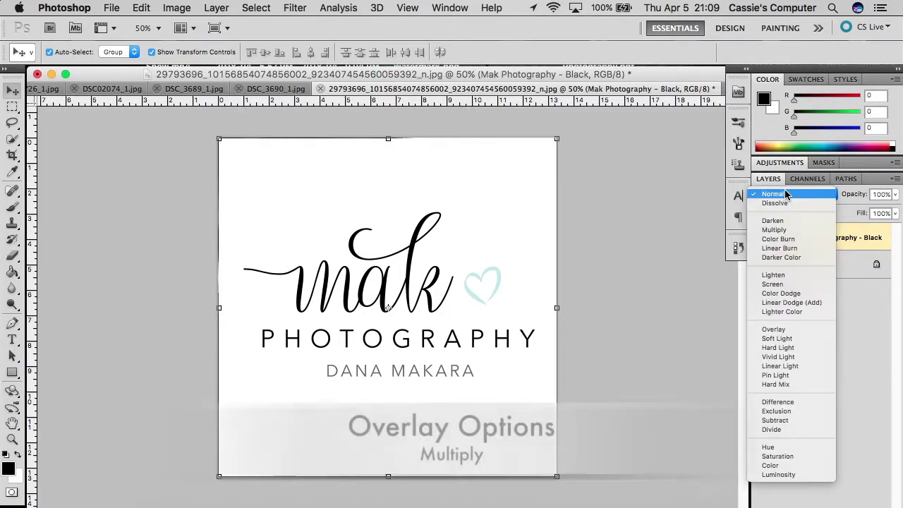
click(804, 231)
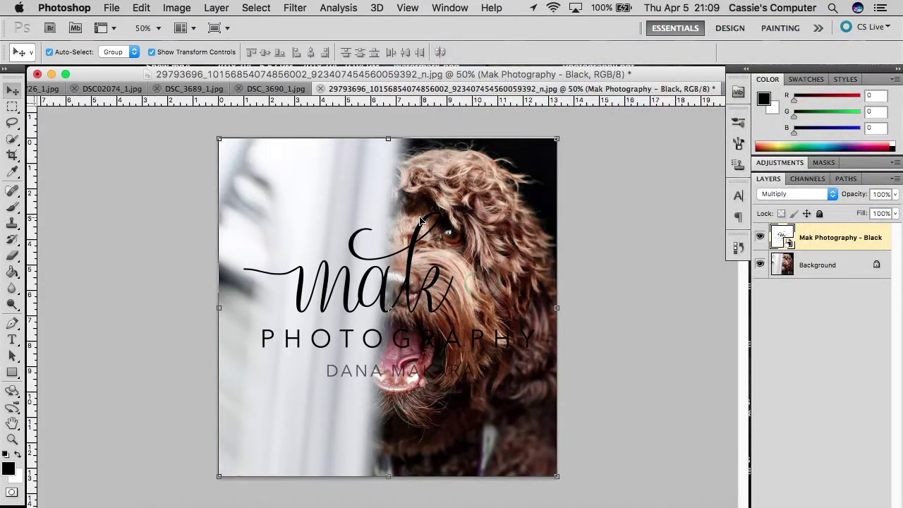
click(556, 139)
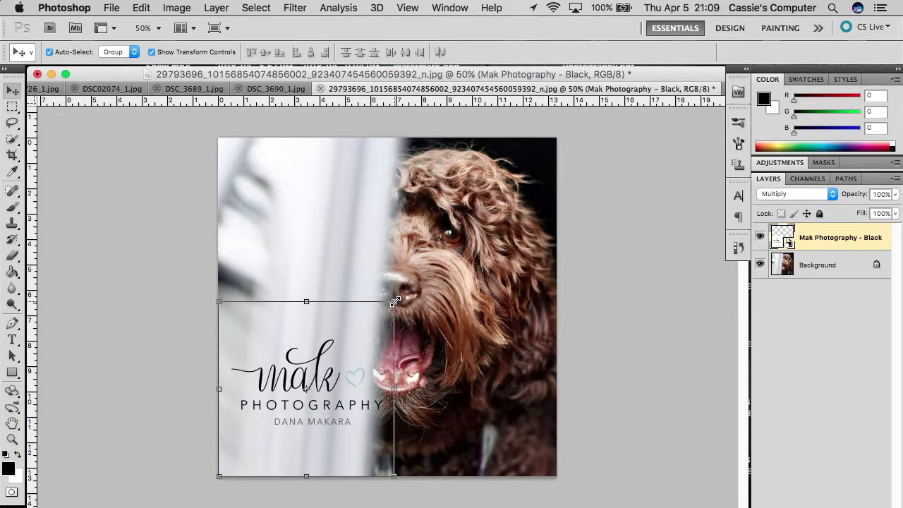
click(394, 301)
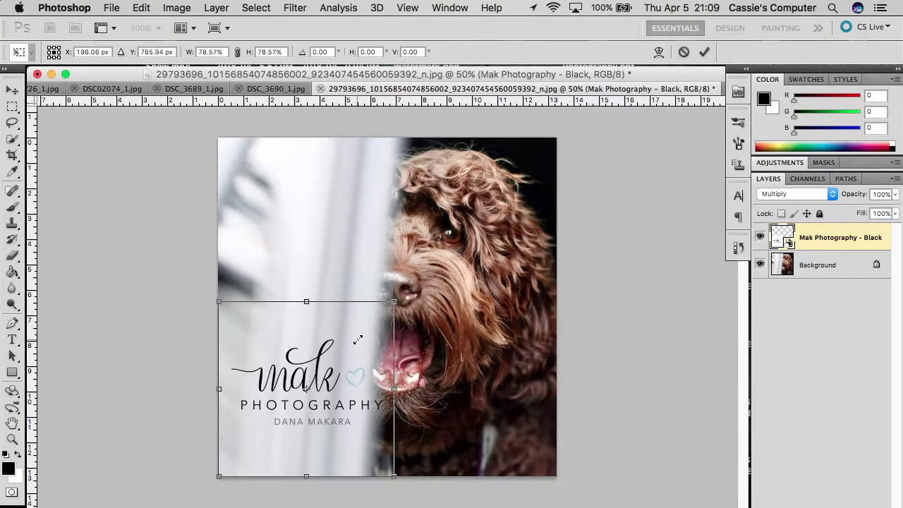
drag(357, 340, 358, 339)
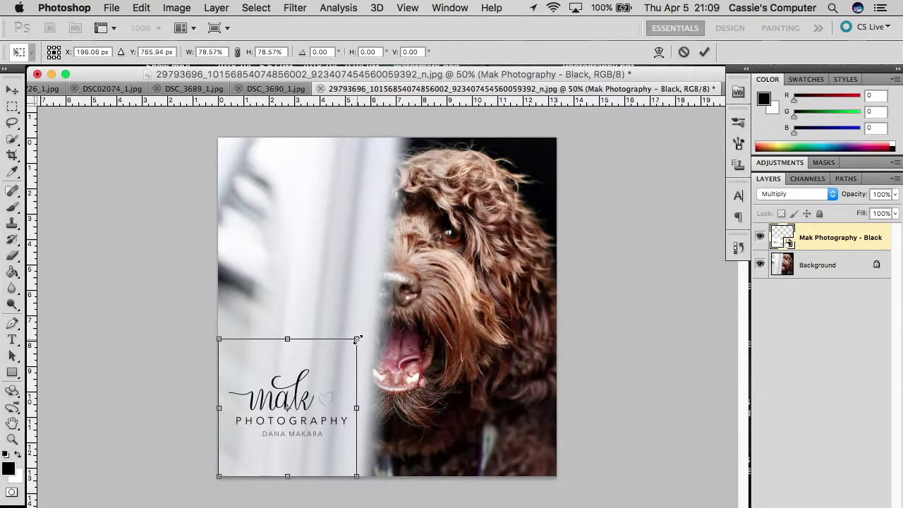
drag(358, 339, 557, 136)
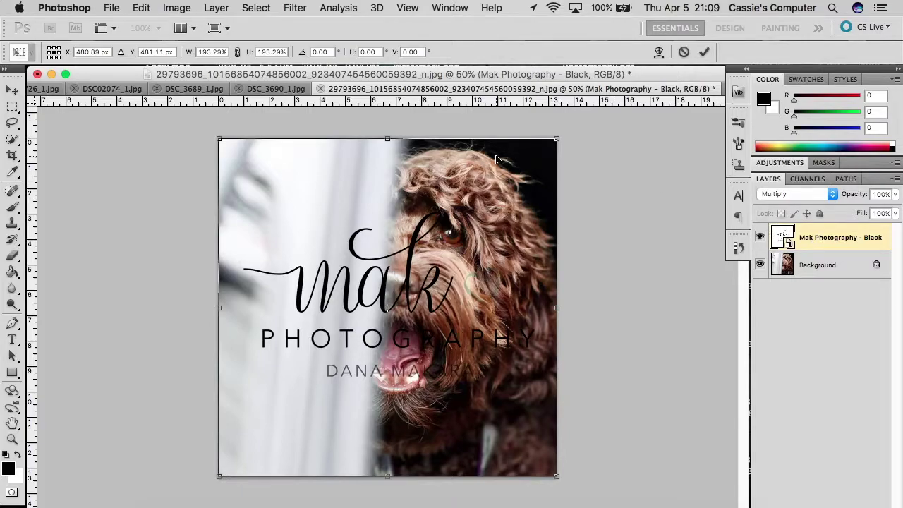
Step: Apply the logo's transformation and rasterize the Mak Photography - Black smart object
click(12, 256)
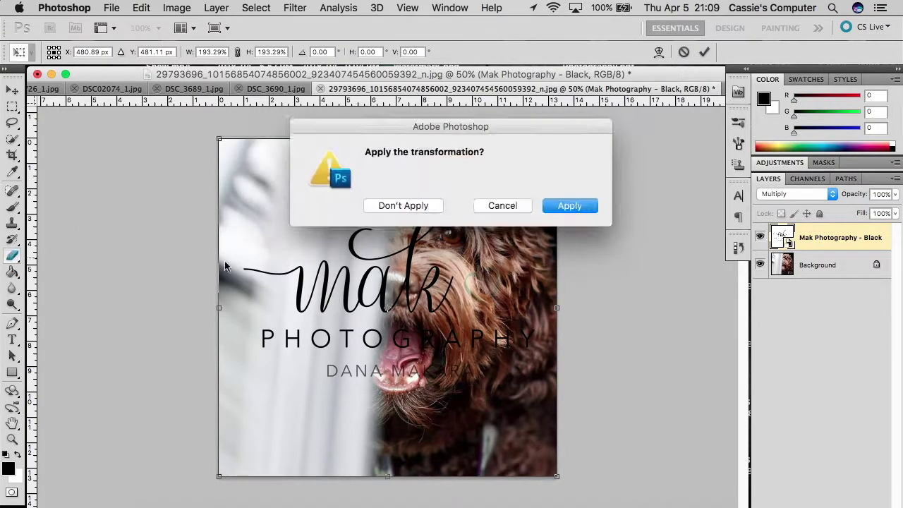
key(Escape)
key(Return)
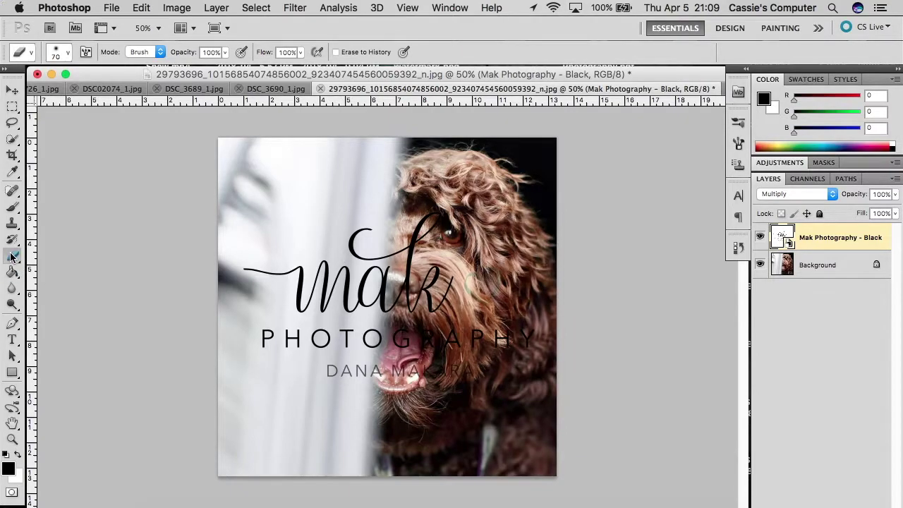
click(380, 199)
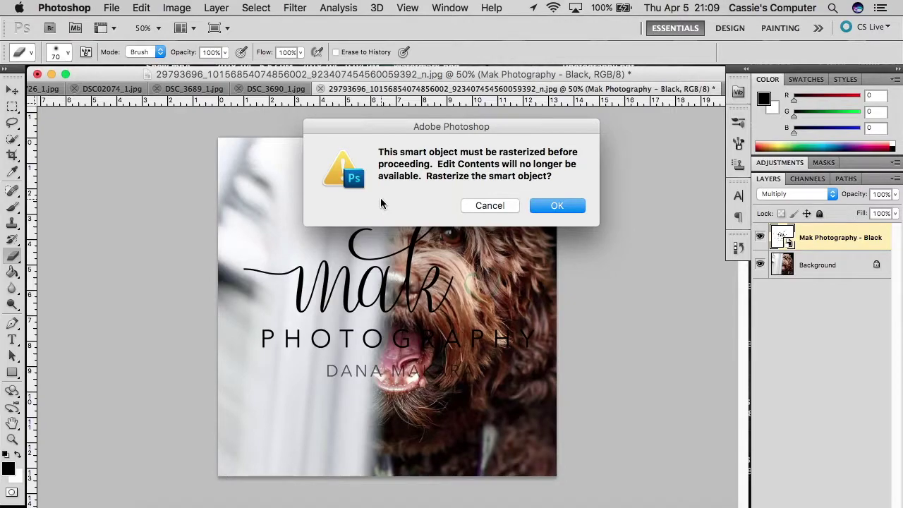
key(Return)
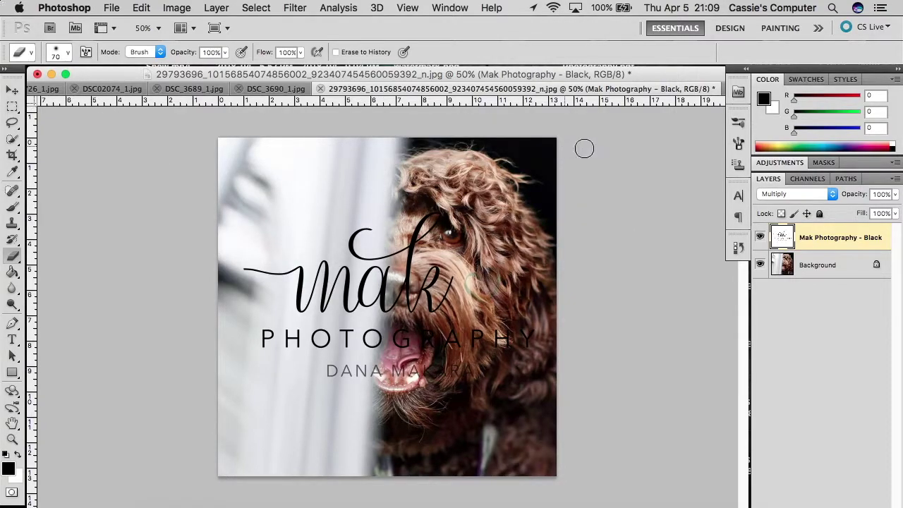
Step: Set the logo layer's blend mode to Lighten and invert its colors
click(789, 194)
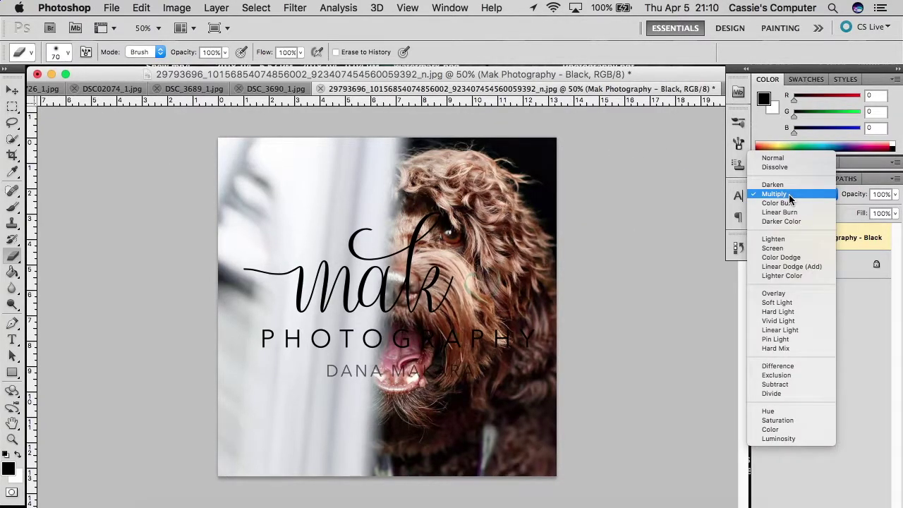
click(789, 237)
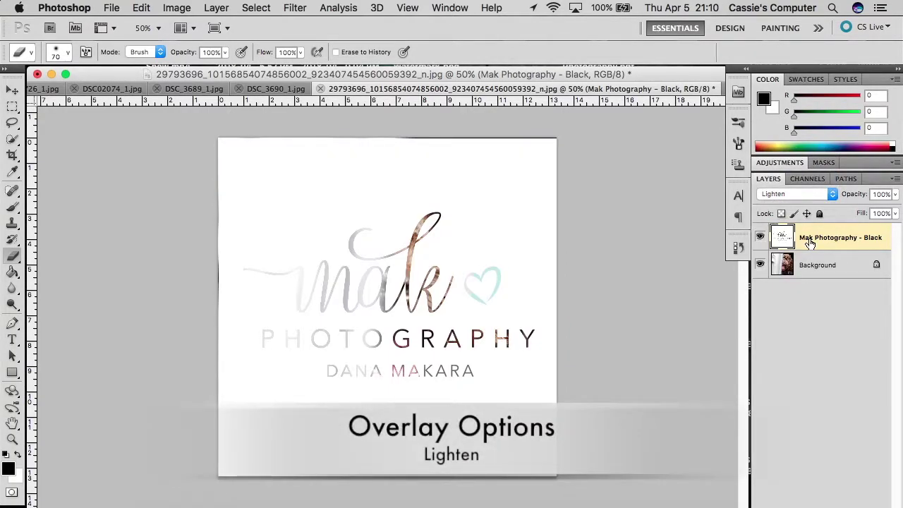
key(super+i)
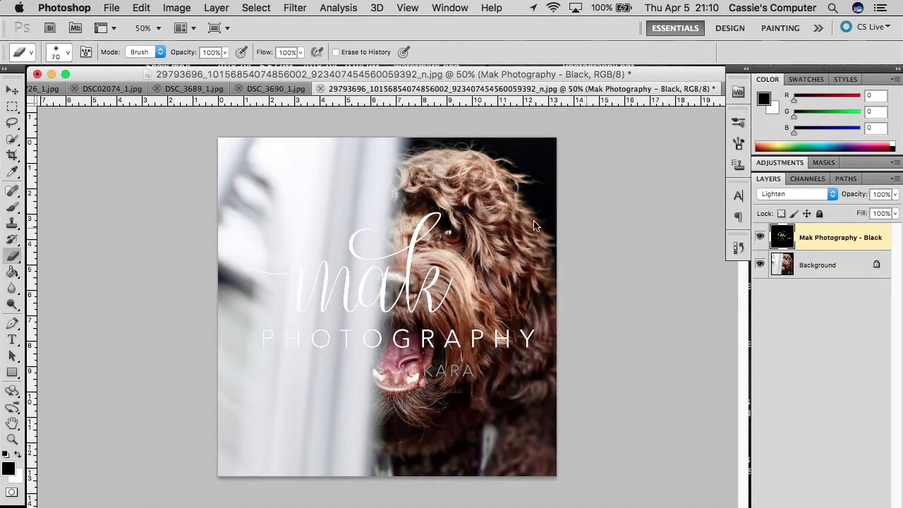
Step: Scale the inverted logo proportionally to about a third of the photo's width in the dark lower-right corner
click(12, 91)
drag(225, 130, 447, 352)
key(Return)
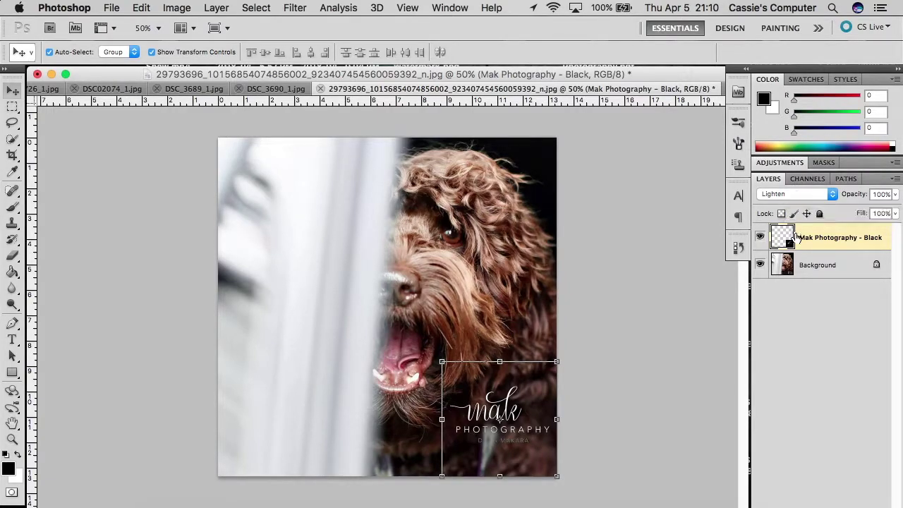
click(797, 195)
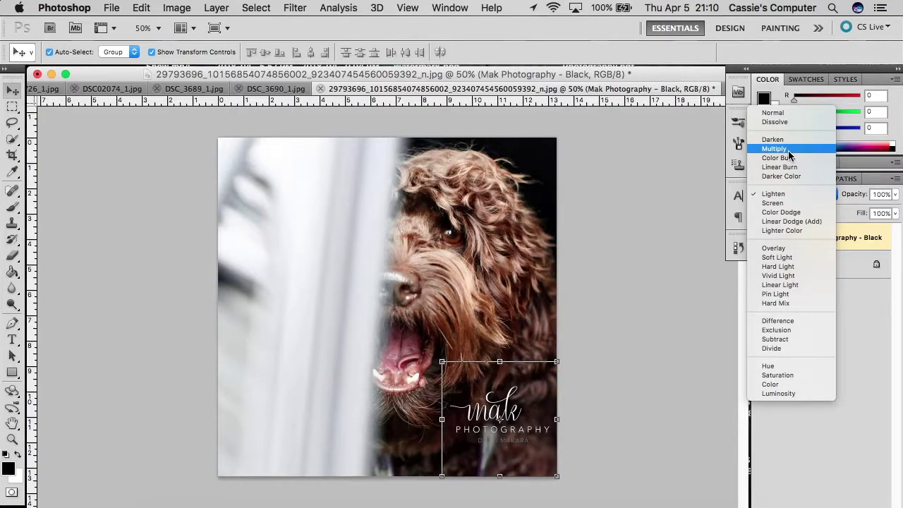
click(870, 196)
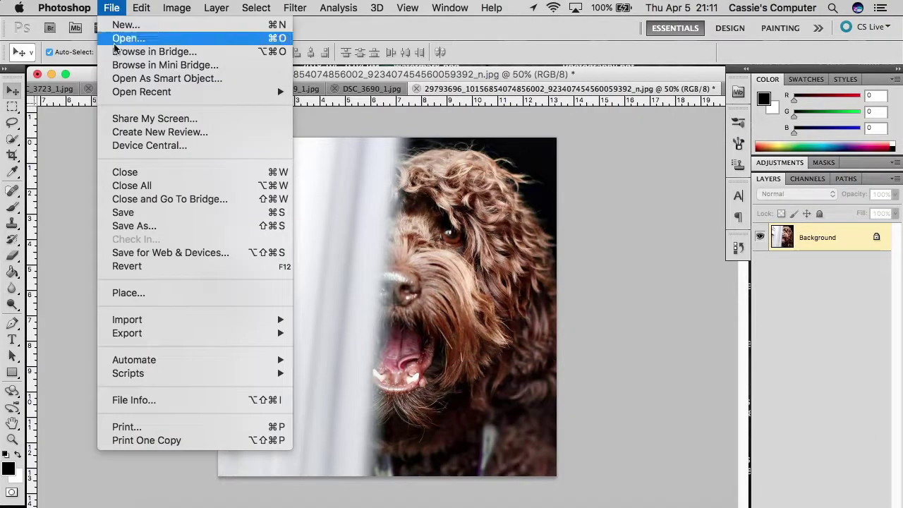
Step: Place Mak Photography - Black.jpg onto the plain dog photo and commit it at its default size
click(141, 291)
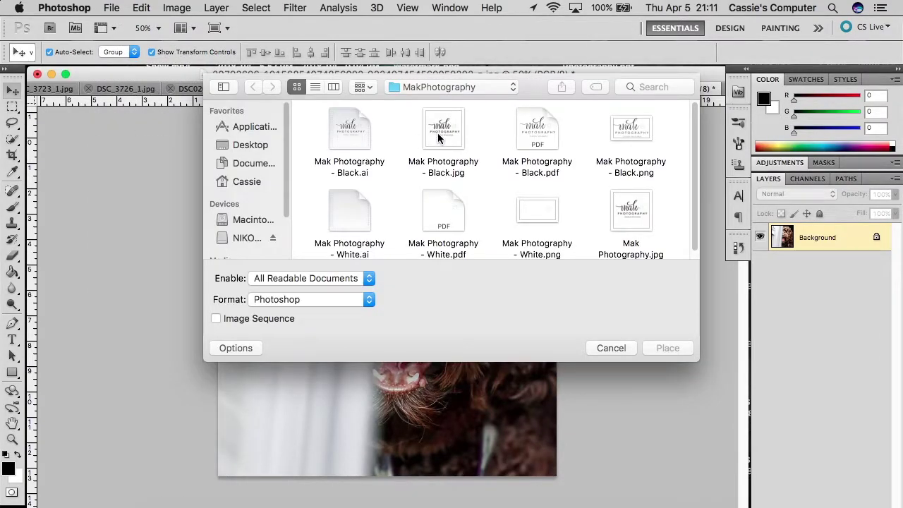
click(439, 134)
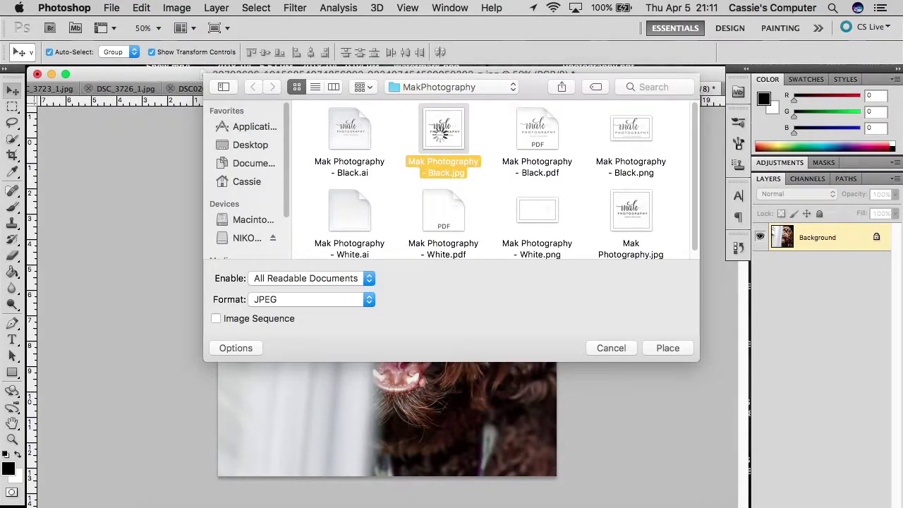
double_click(439, 134)
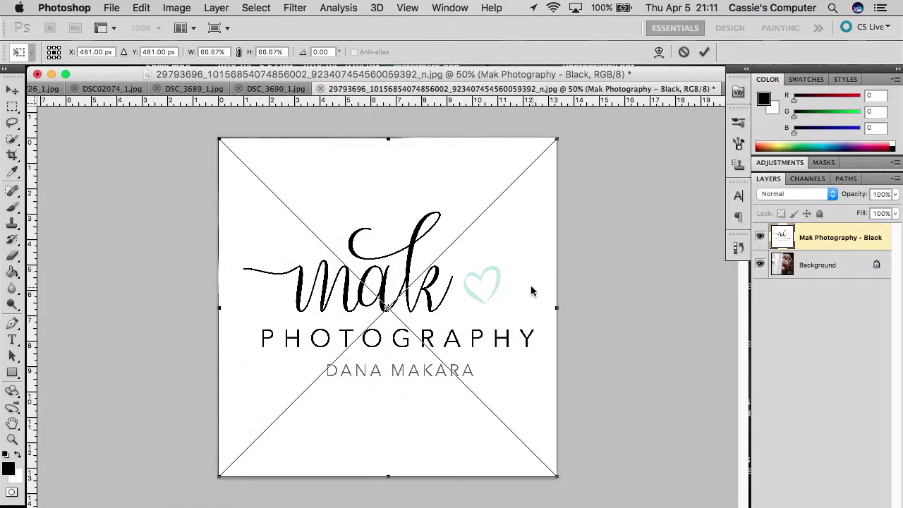
key(Return)
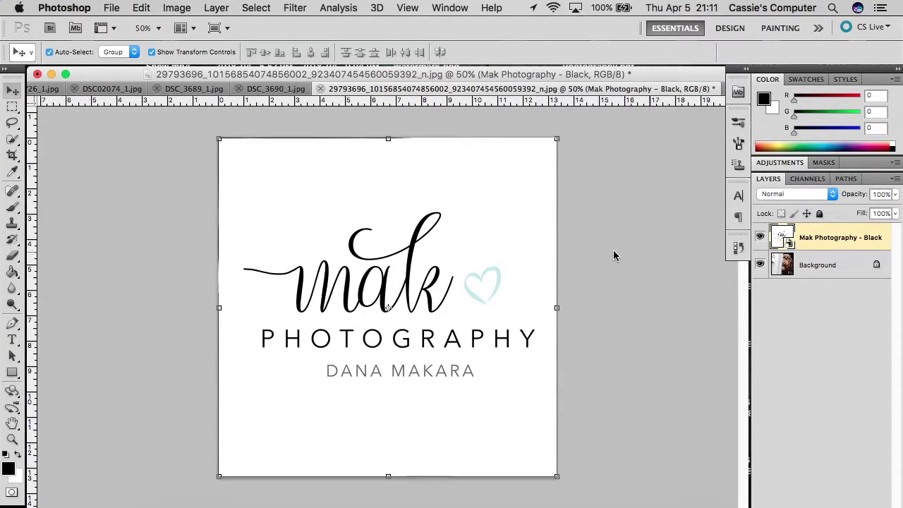
Step: Rasterize the newly placed Mak Photography - Black smart object with the Eraser tool active
click(14, 256)
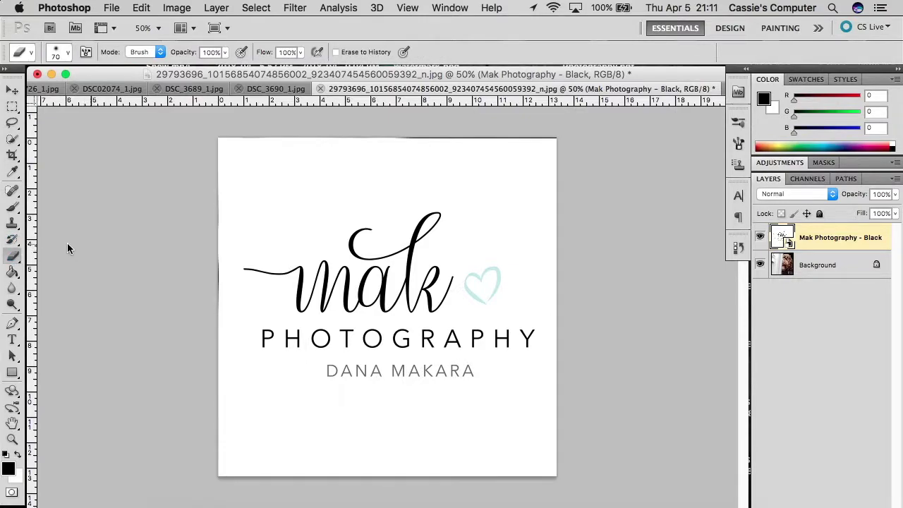
click(293, 200)
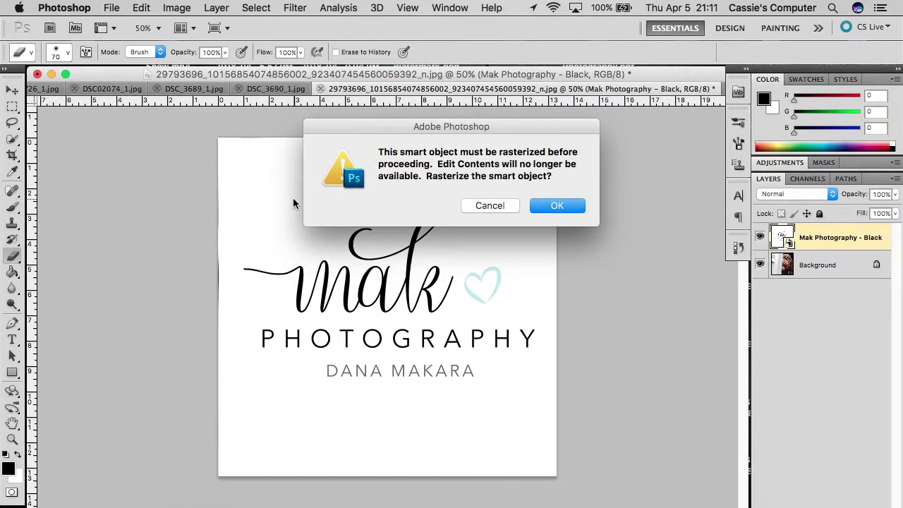
key(Return)
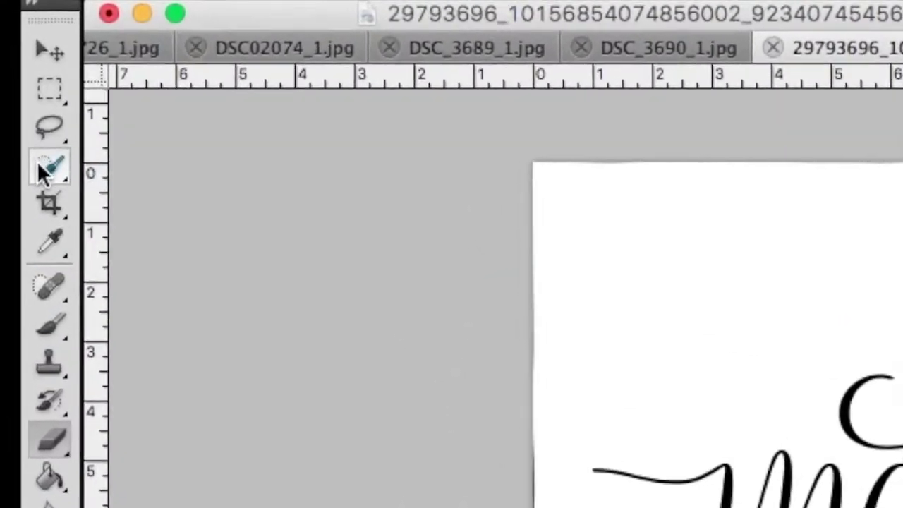
Step: Select a spot of the logo's white background with the Quick Selection tool, and extend the selection to all similar areas
click(18, 143)
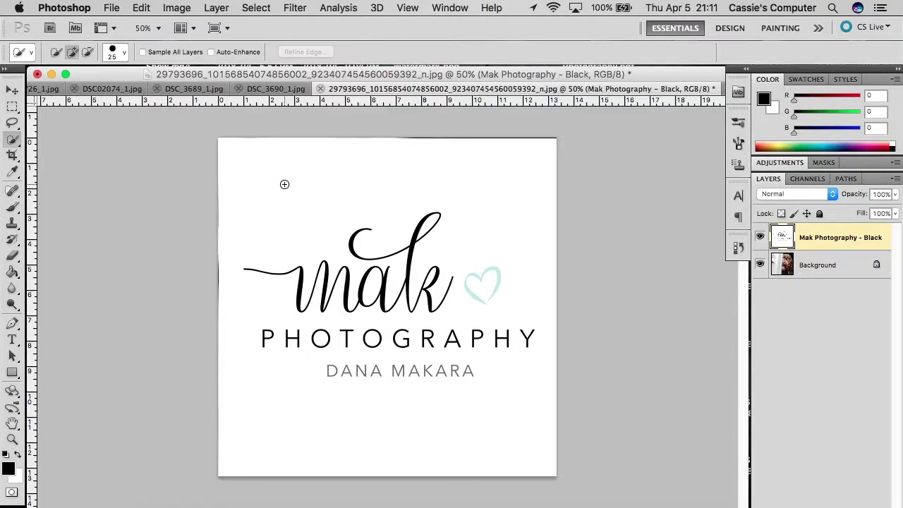
click(284, 184)
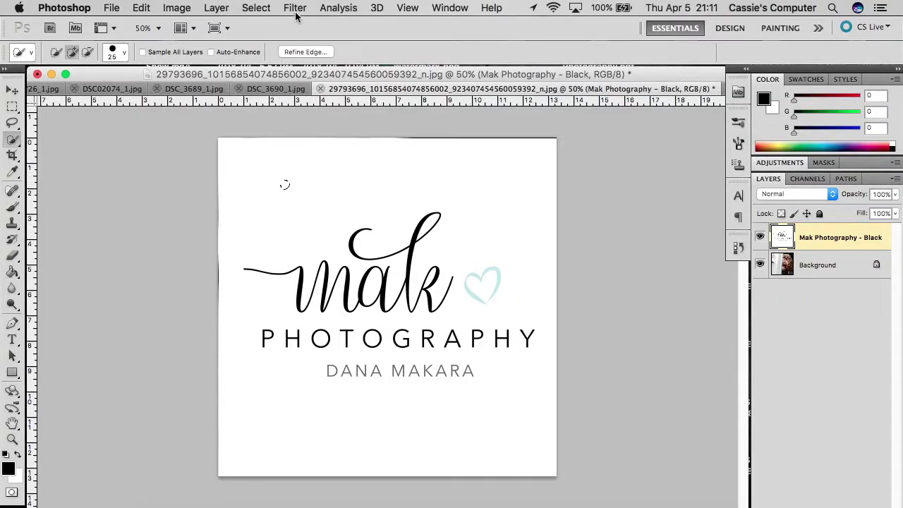
click(254, 9)
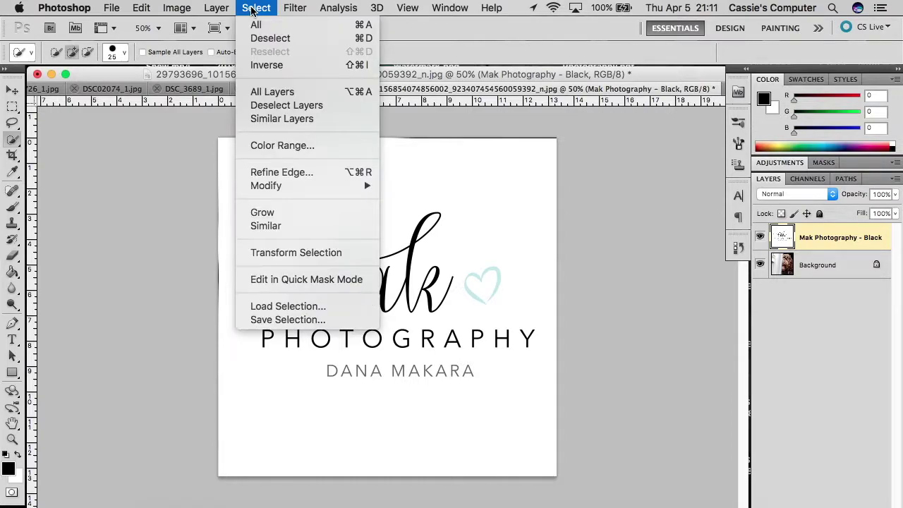
click(284, 225)
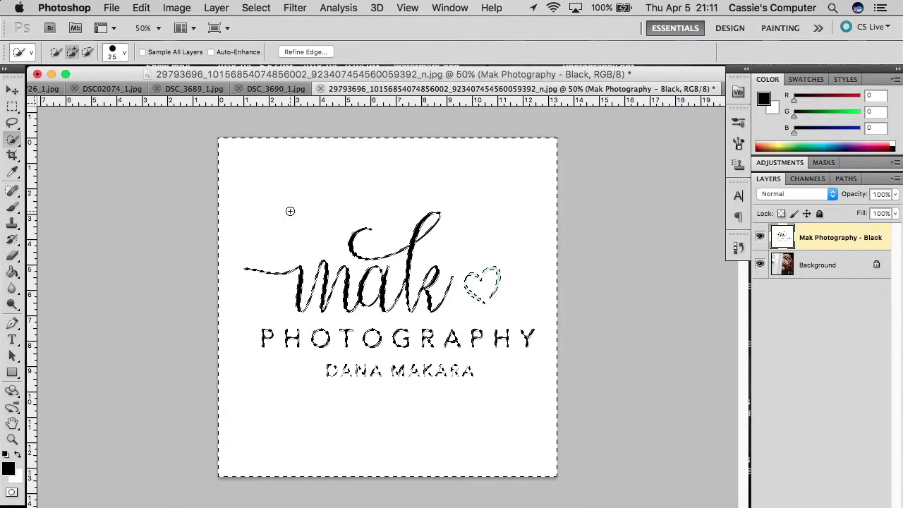
Step: Delete the selected white background from the Mak Photography - Black layer and clear the selection
key(Delete)
key(super+d)
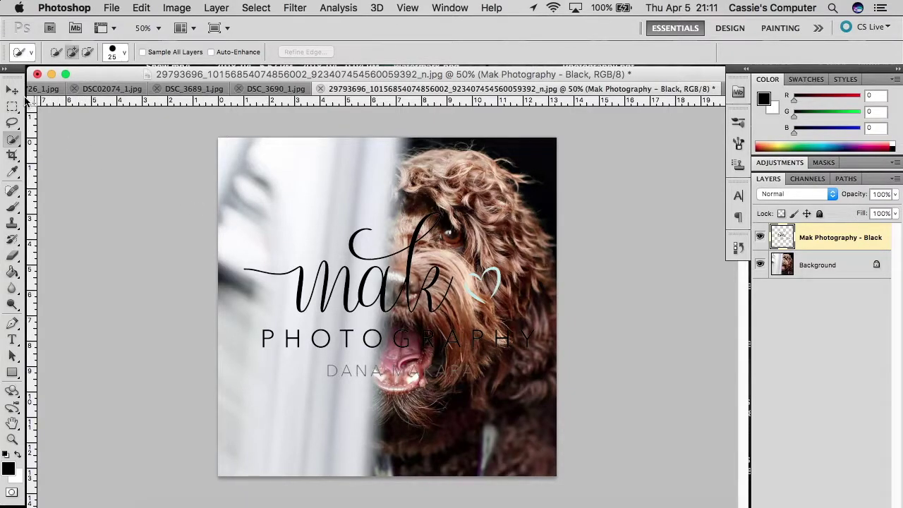
key(super+h)
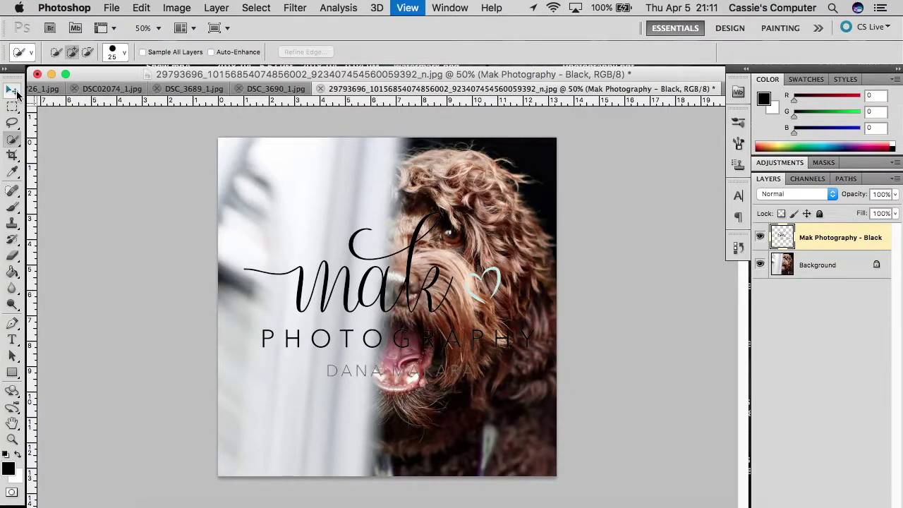
Step: Examine the edges of the logo lettering at 300% magnification, and return to viewing the whole photo at 50%
key(super+equal)
key(super+equal)
key(super+equal)
key(super+equal)
scroll(335, 359, down, 5)
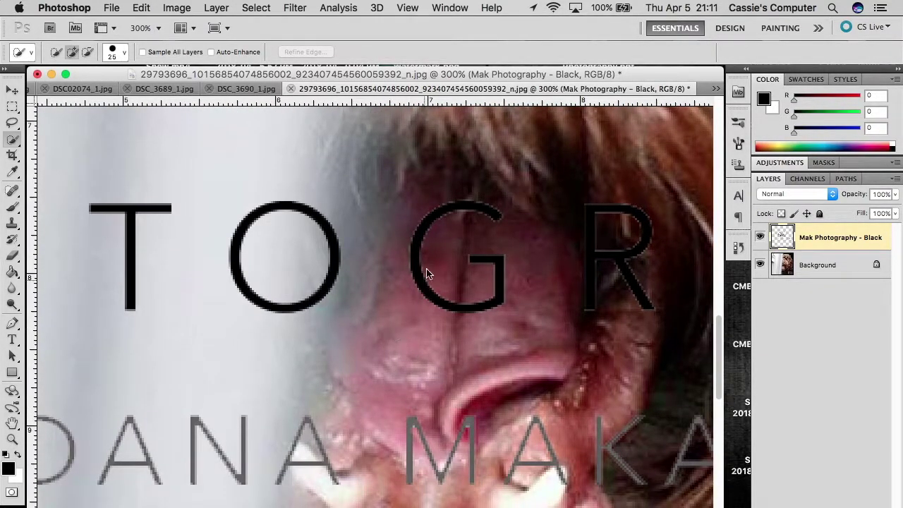
key(super+h)
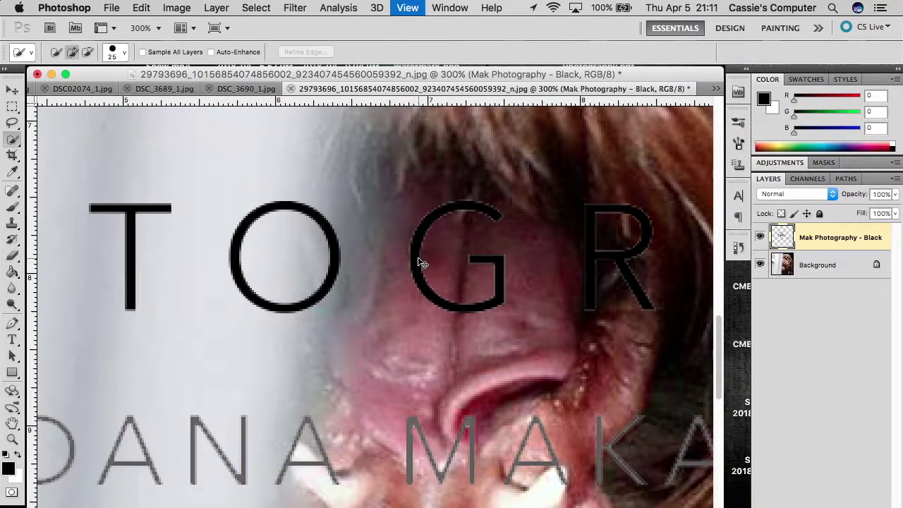
key(super+minus)
key(super+minus)
key(super+minus)
key(super+minus)
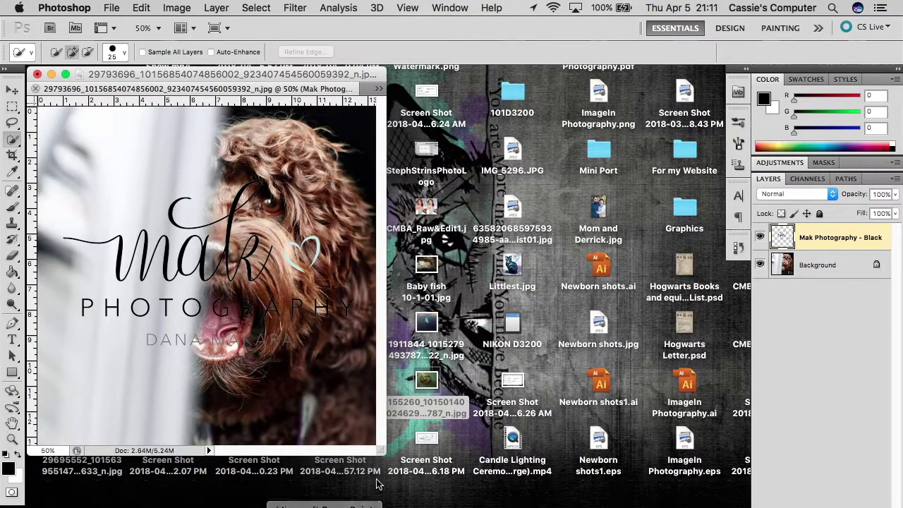
drag(380, 450, 750, 507)
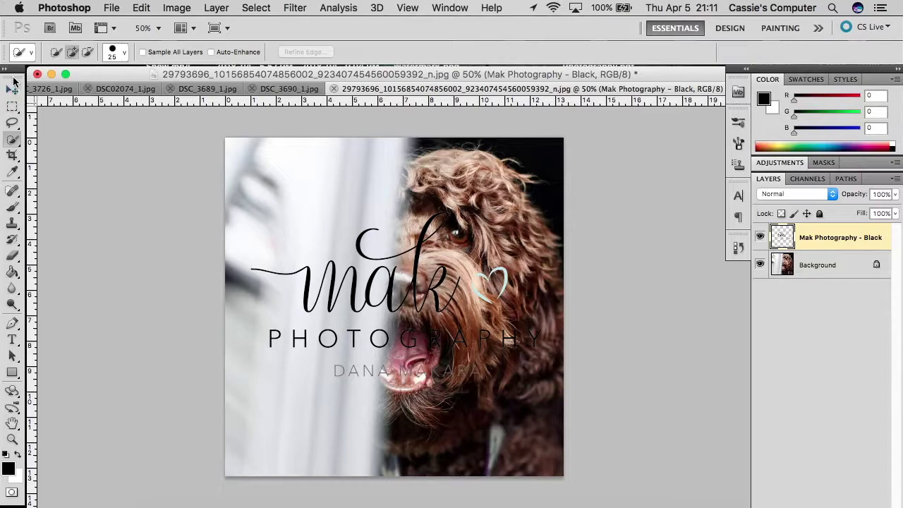
Step: Scale the logo proportionally to about a third of the photo's width, place it in the light lower-left corner, and deselect its layer
click(13, 86)
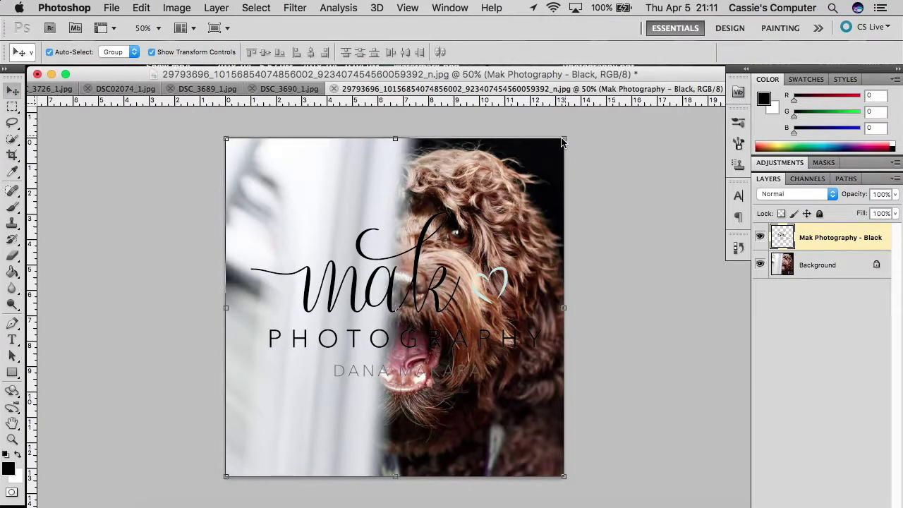
drag(562, 142, 336, 366)
drag(288, 410, 299, 408)
key(Return)
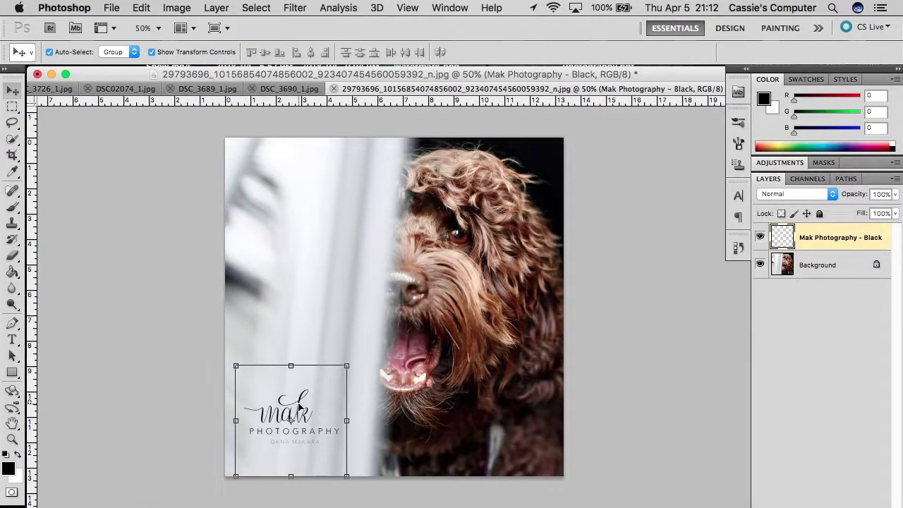
click(189, 382)
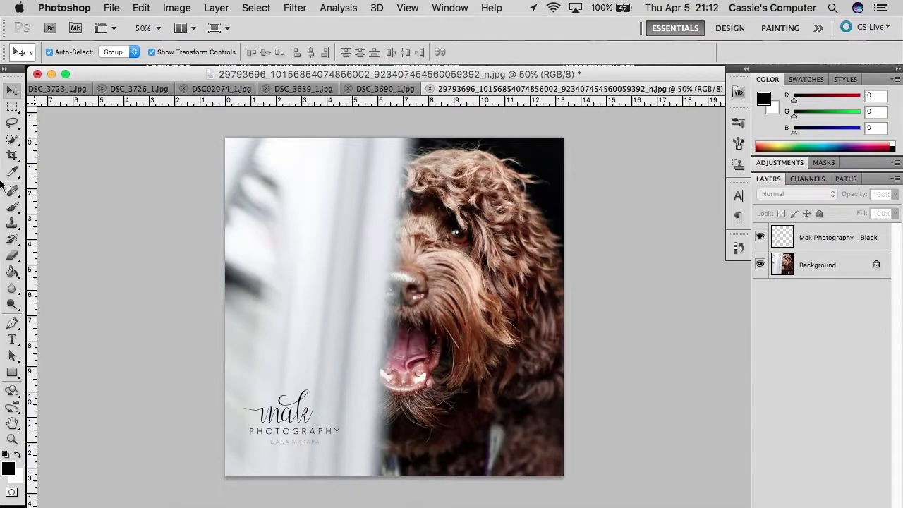
Step: Reselect the logo layer, try resizing it proportionally, and stretch it out of proportion across the lower part of the photo
click(20, 259)
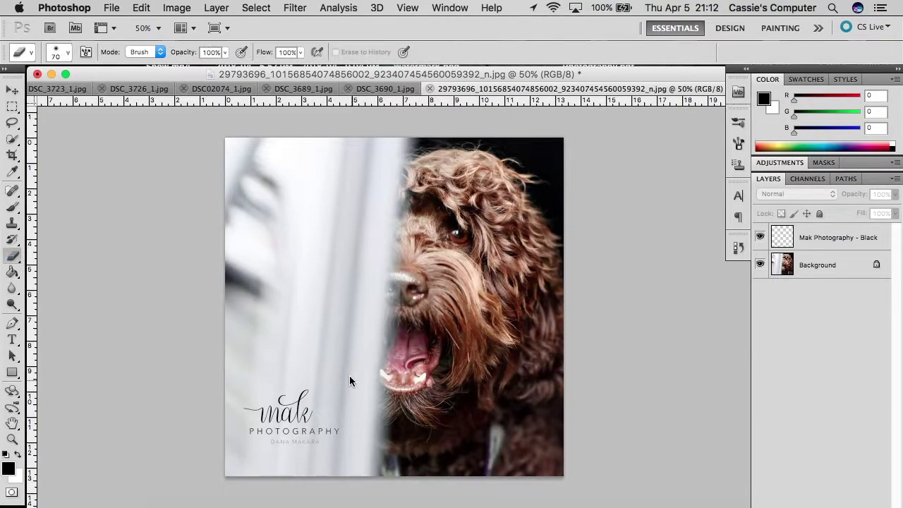
click(832, 238)
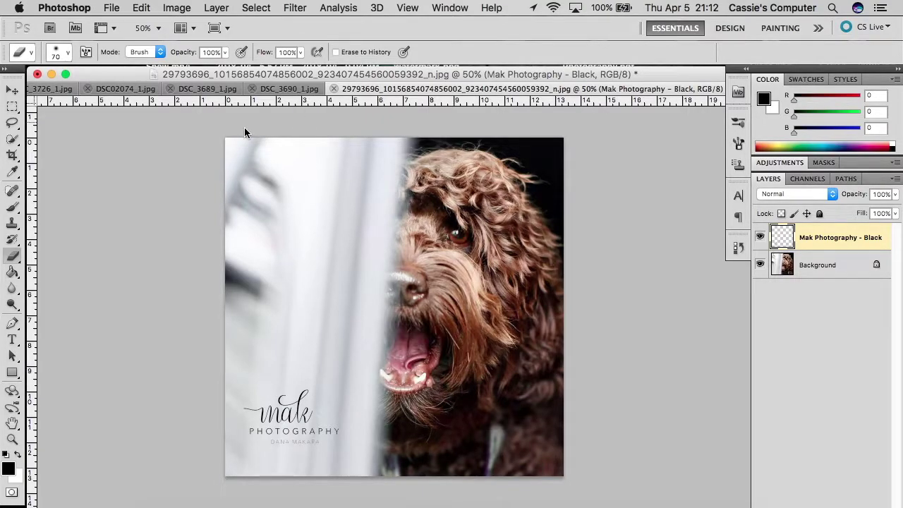
click(12, 90)
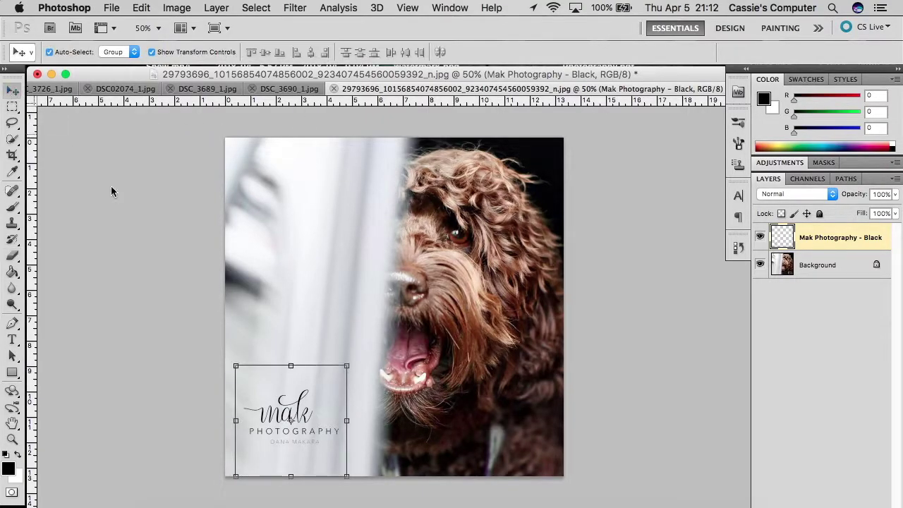
drag(345, 367, 371, 367)
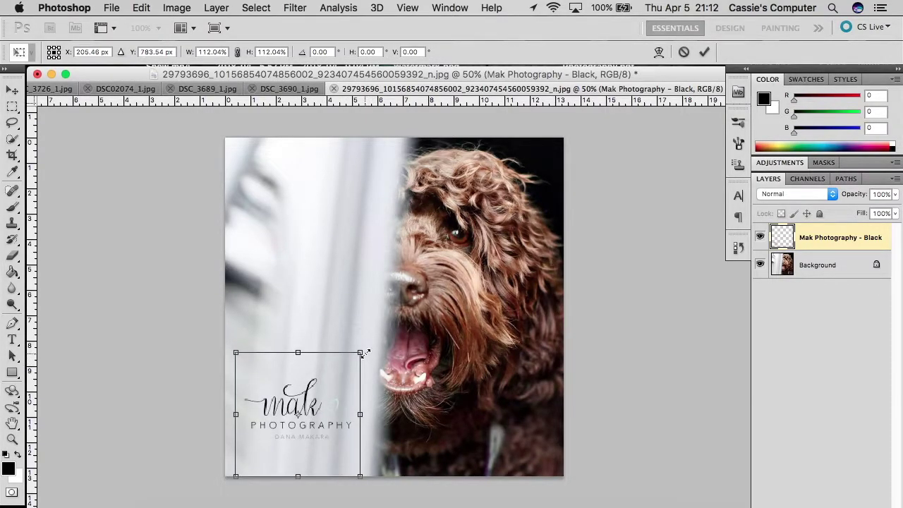
drag(361, 353, 378, 419)
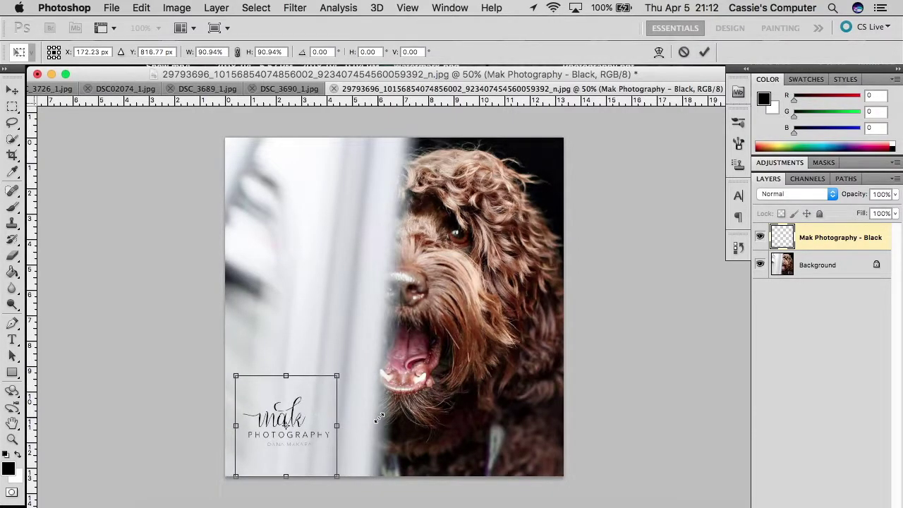
drag(379, 419, 529, 441)
key(Return)
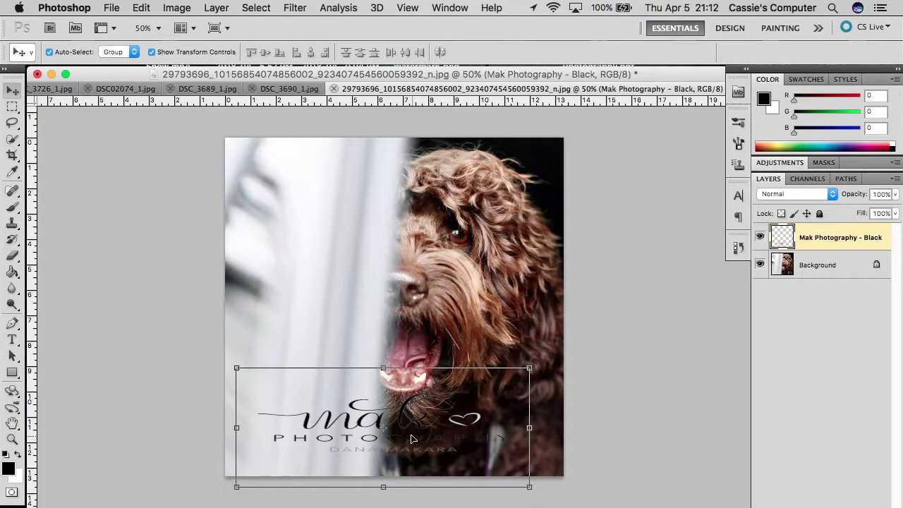
drag(398, 428, 416, 435)
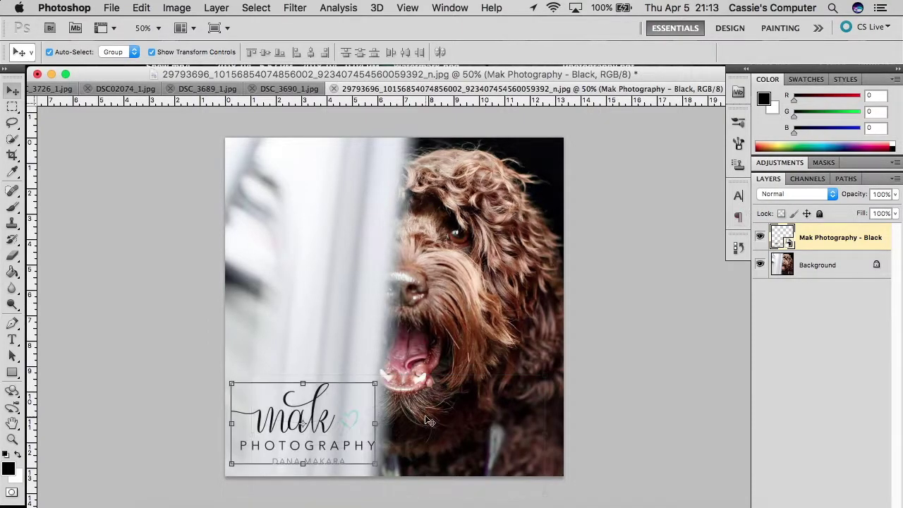
Step: Scale the smart-object logo to 88.89%, nudge it 8 px right and 2 px up in the photo's lower-left corner, and commit the transform
click(376, 381)
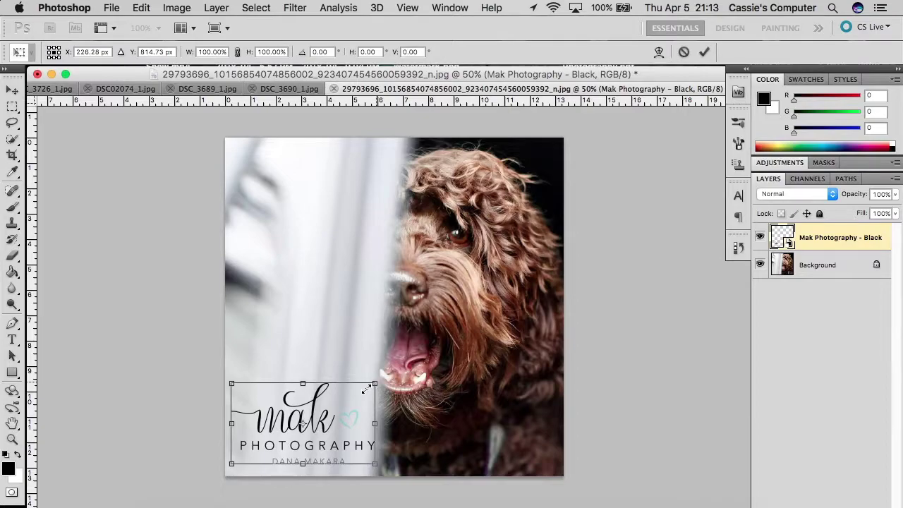
drag(361, 392, 361, 392)
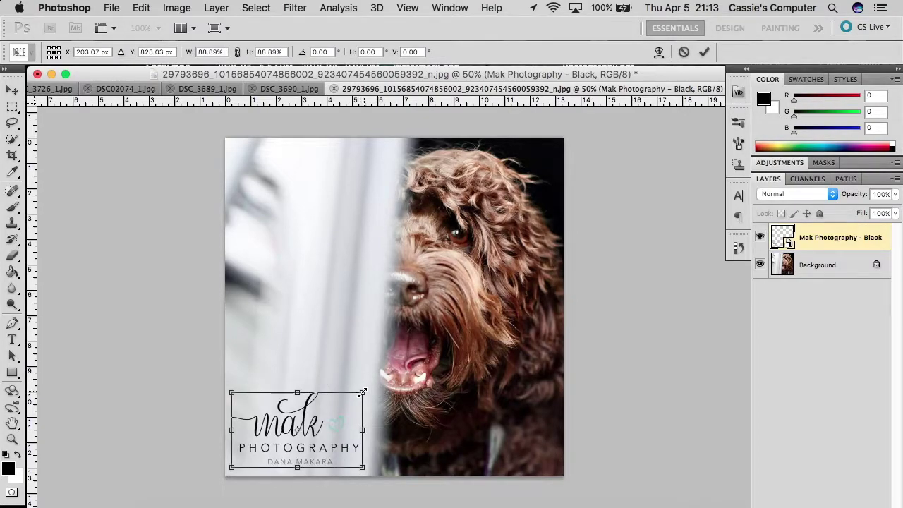
key(Right)
key(Right)
key(Right)
key(Right)
key(Right)
key(Right)
key(Right)
key(Right)
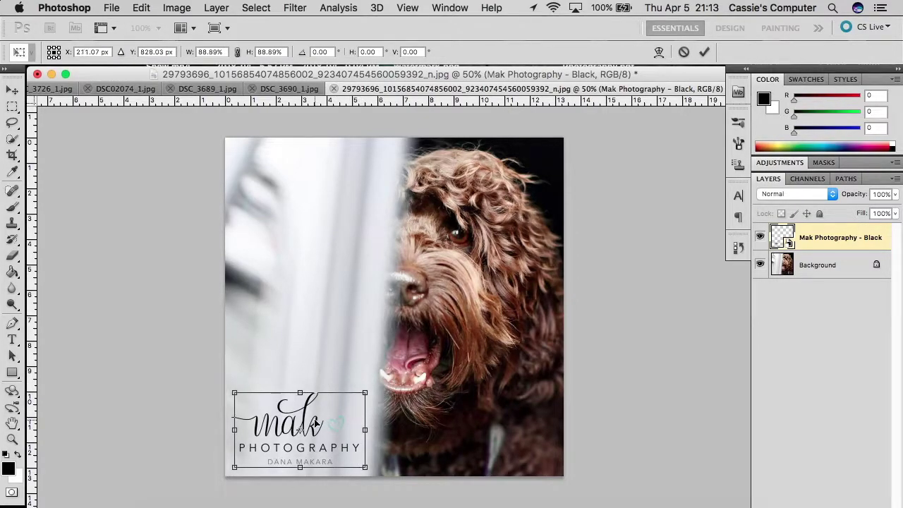
key(Up)
key(Up)
key(v)
key(Return)
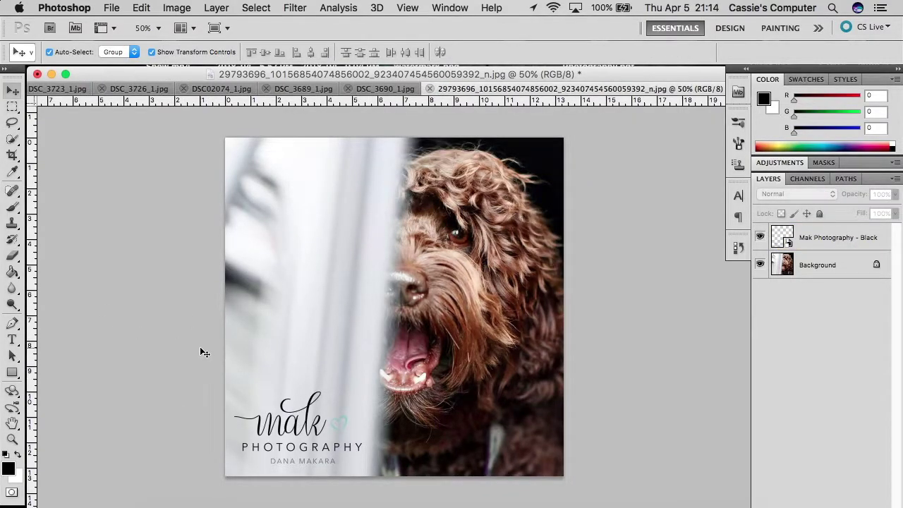